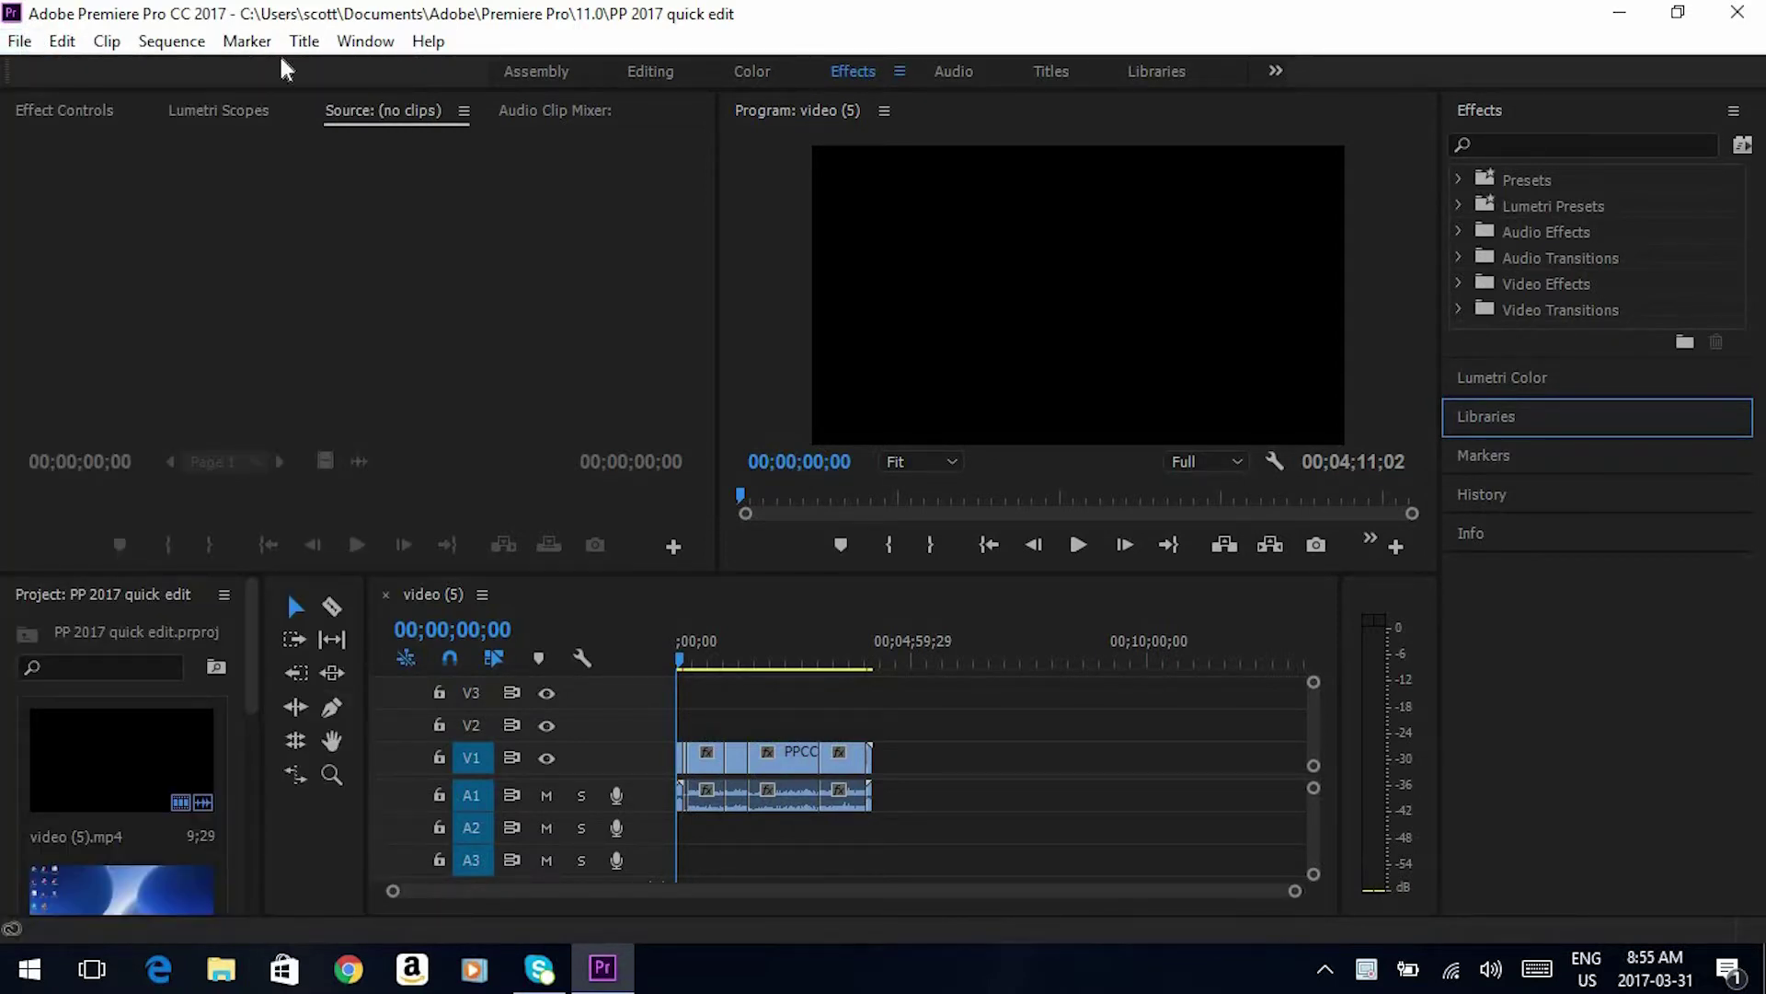
- Bring Reclamation from the Downloads folder into the project media via File > Import
click(29, 43)
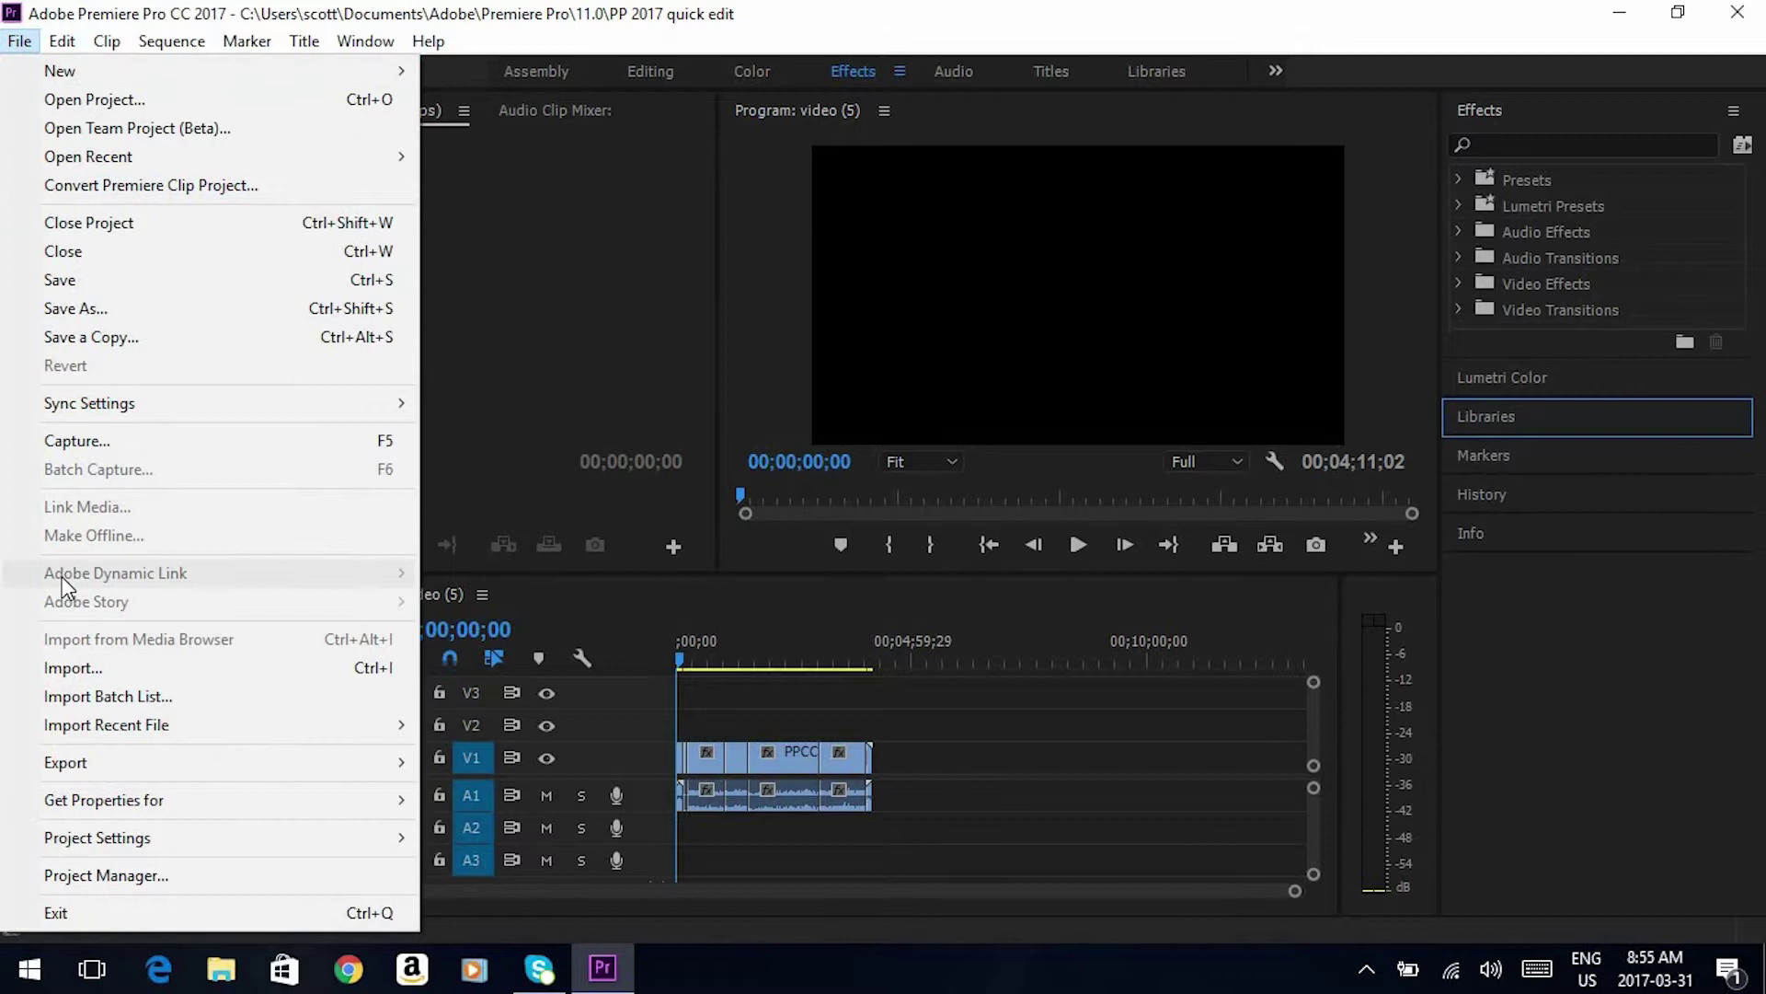
click(77, 669)
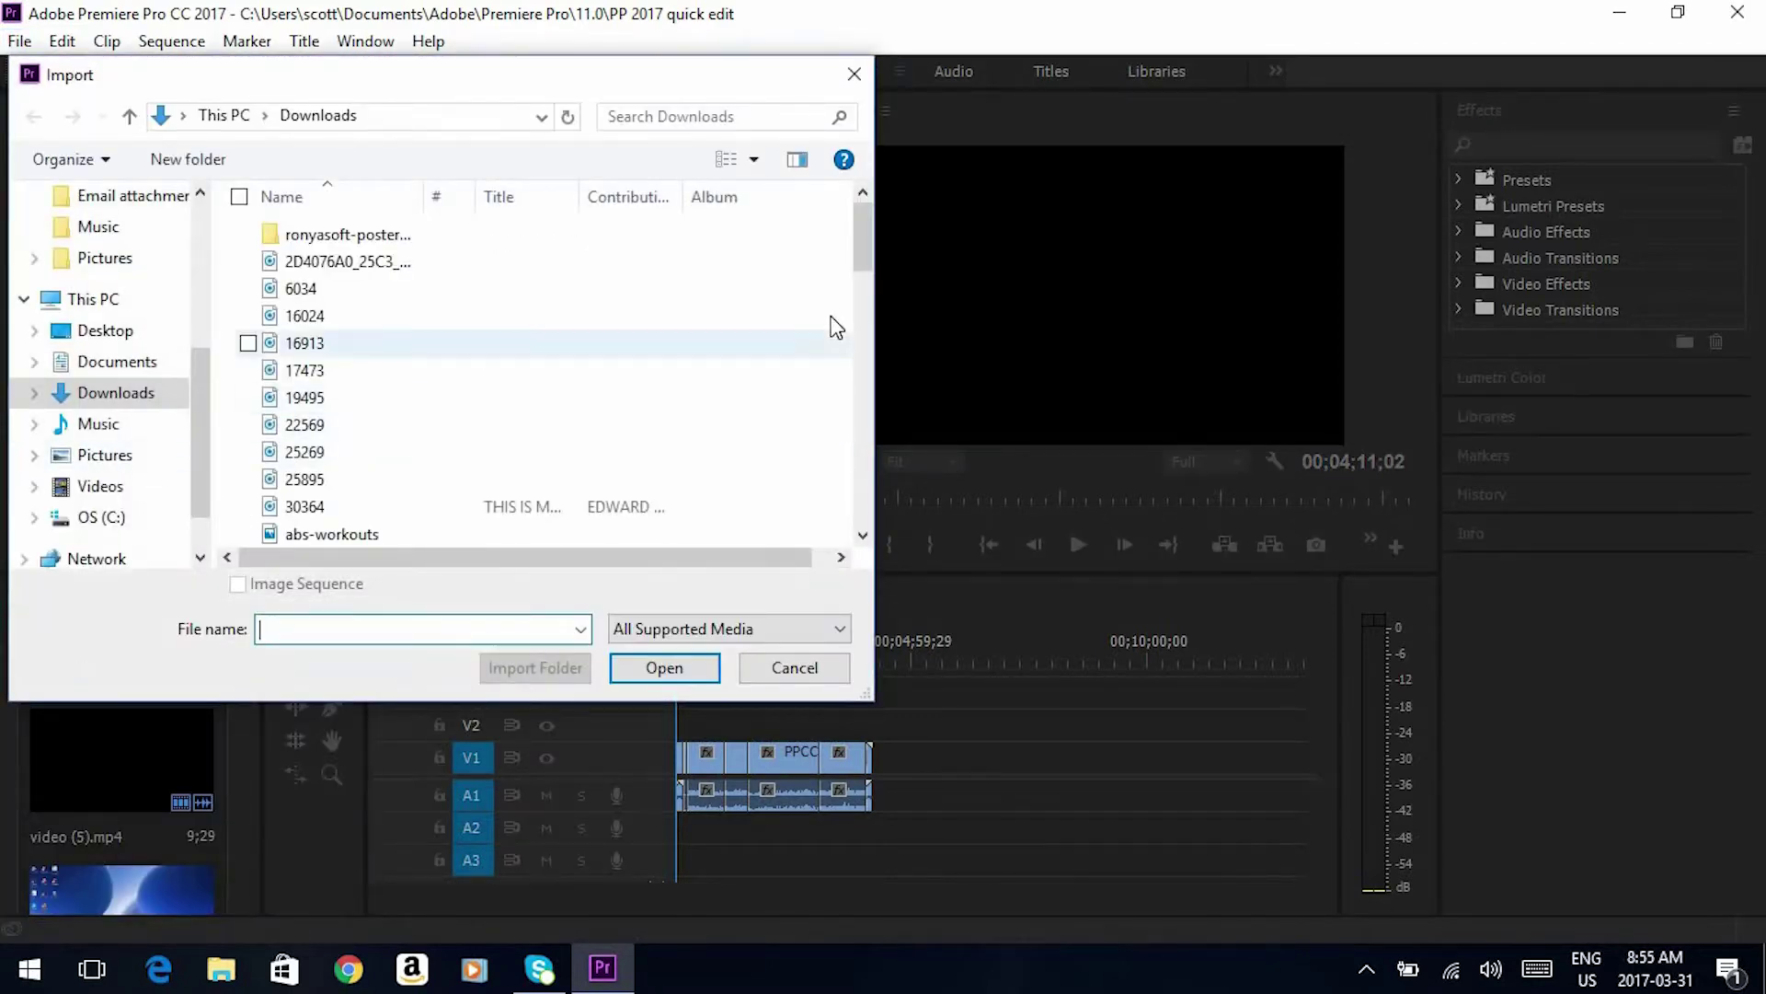
mouse_move(863, 249)
mouse_down()
mouse_move(873, 512)
mouse_move(871, 444)
mouse_up()
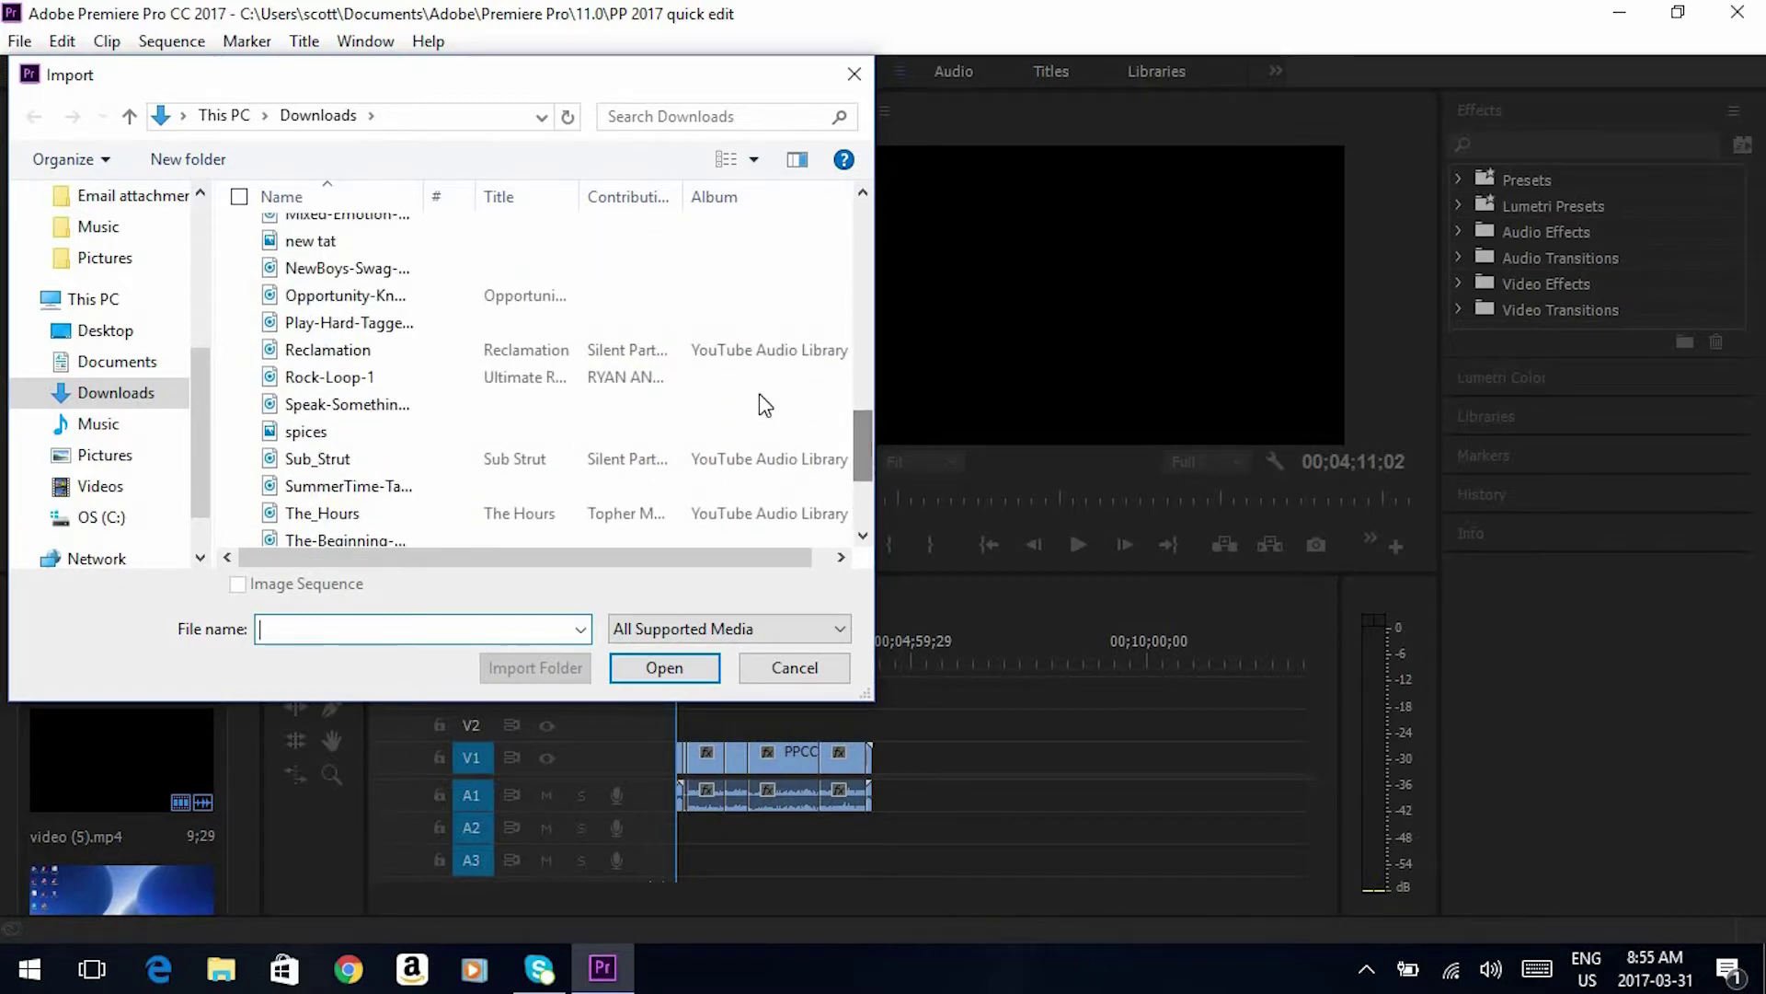
click(640, 353)
click(664, 668)
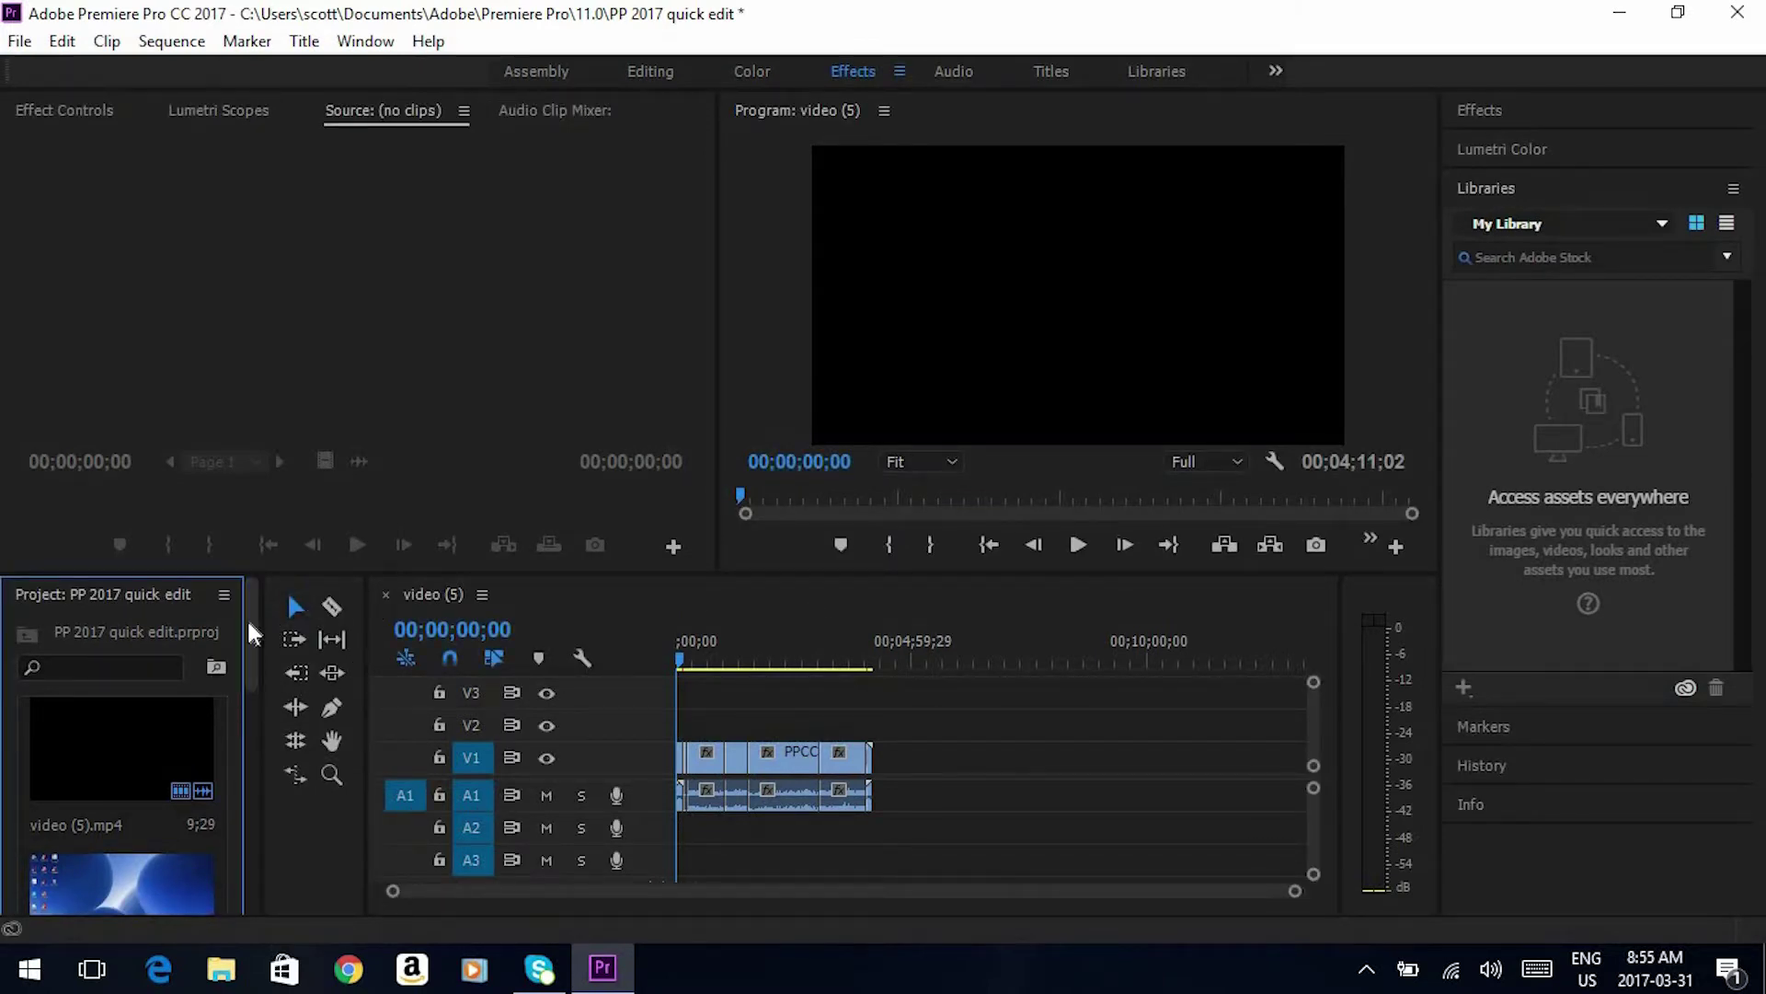
drag(249, 629, 255, 845)
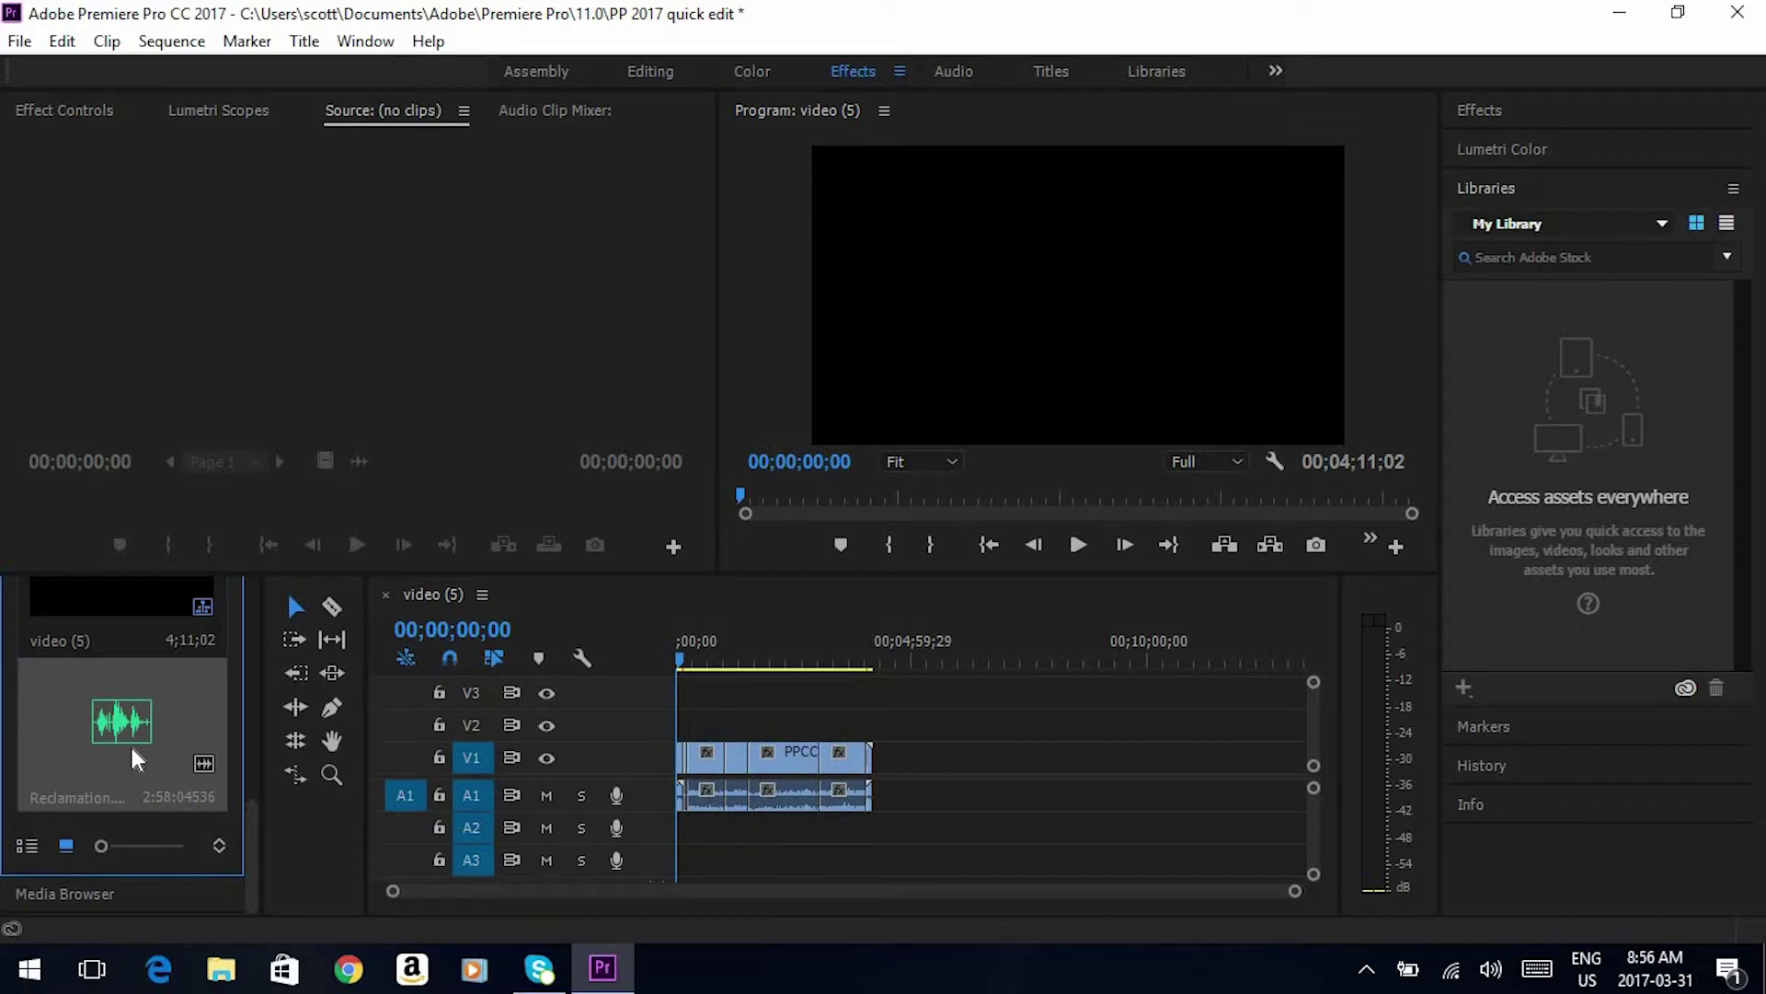
- Drag the Reclamation clip from the Project panel onto audio track A2
drag(133, 750, 711, 828)
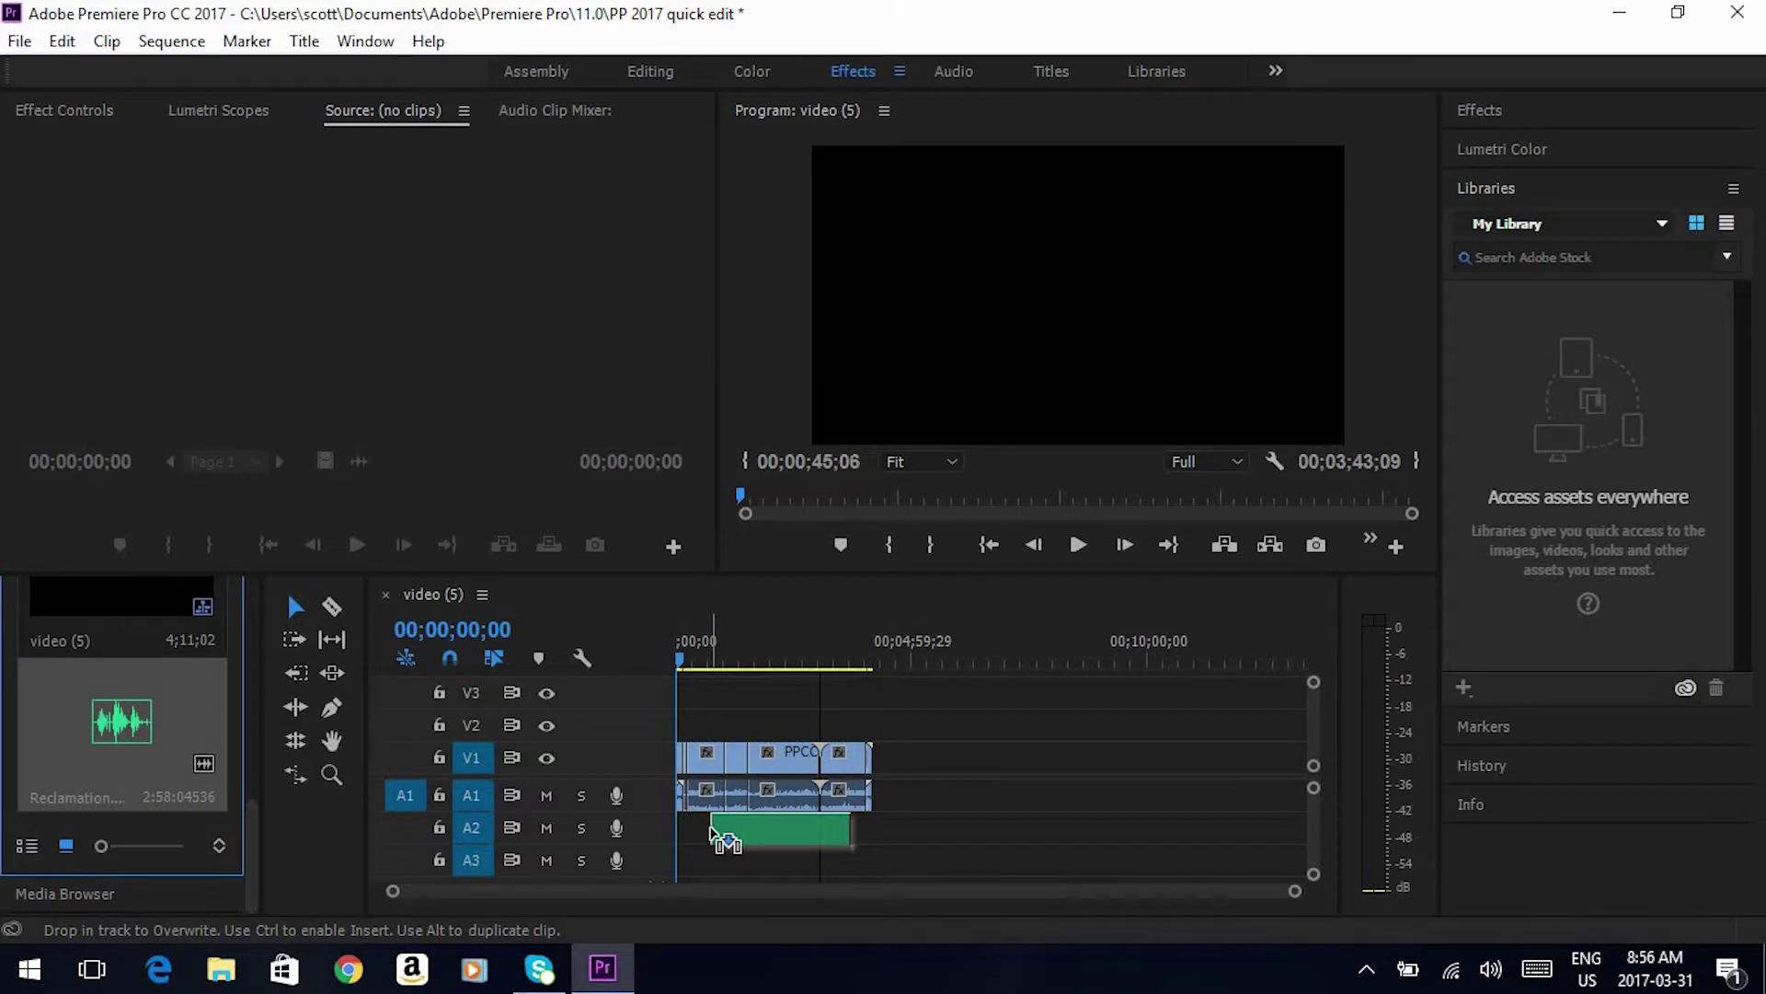
drag(716, 836, 722, 735)
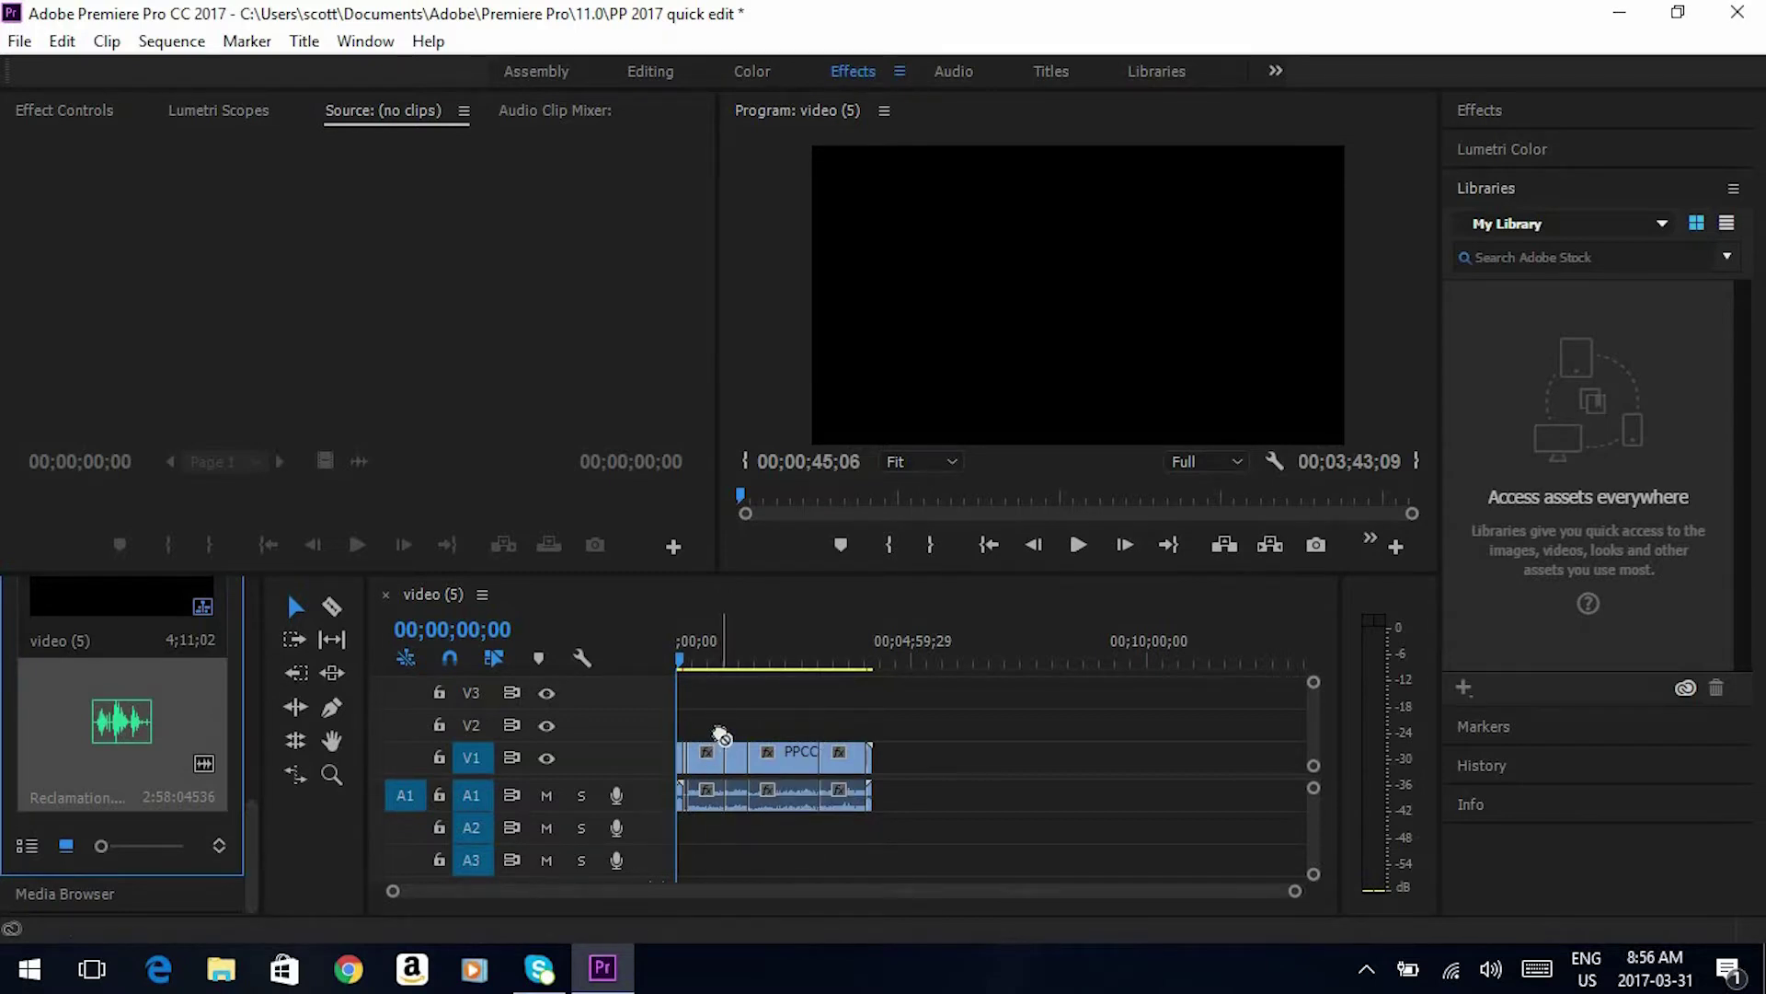
drag(721, 736, 724, 828)
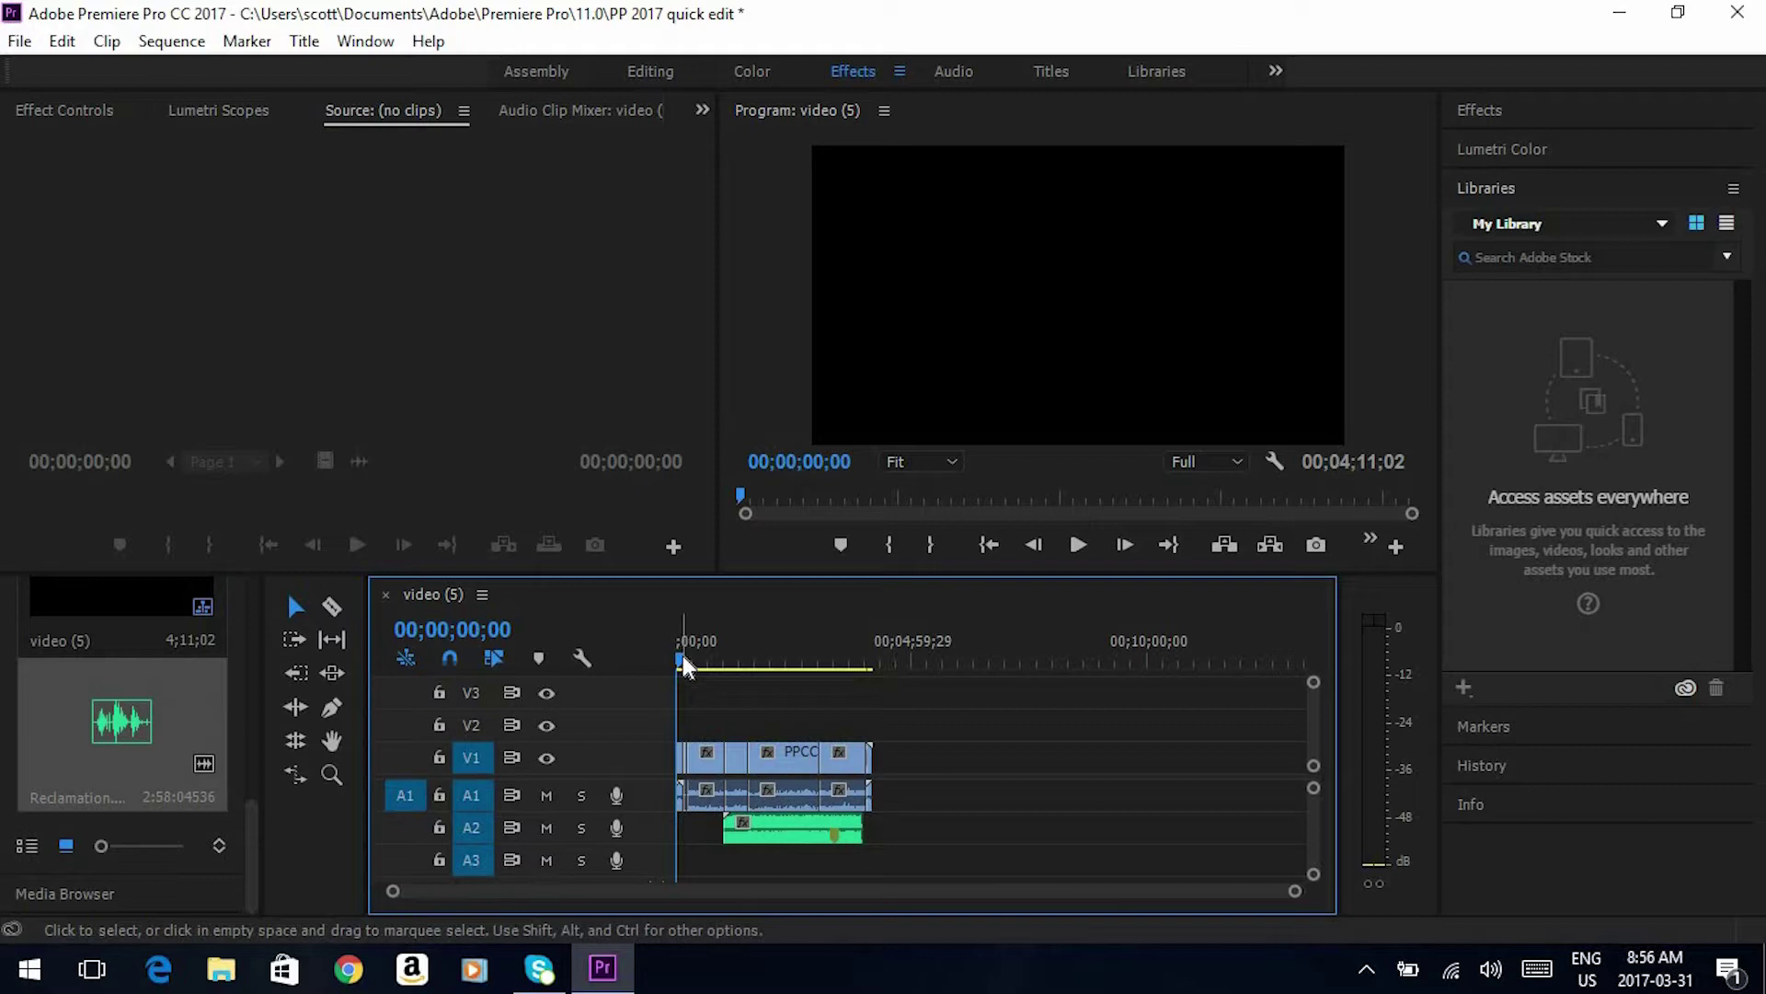
drag(681, 655, 727, 664)
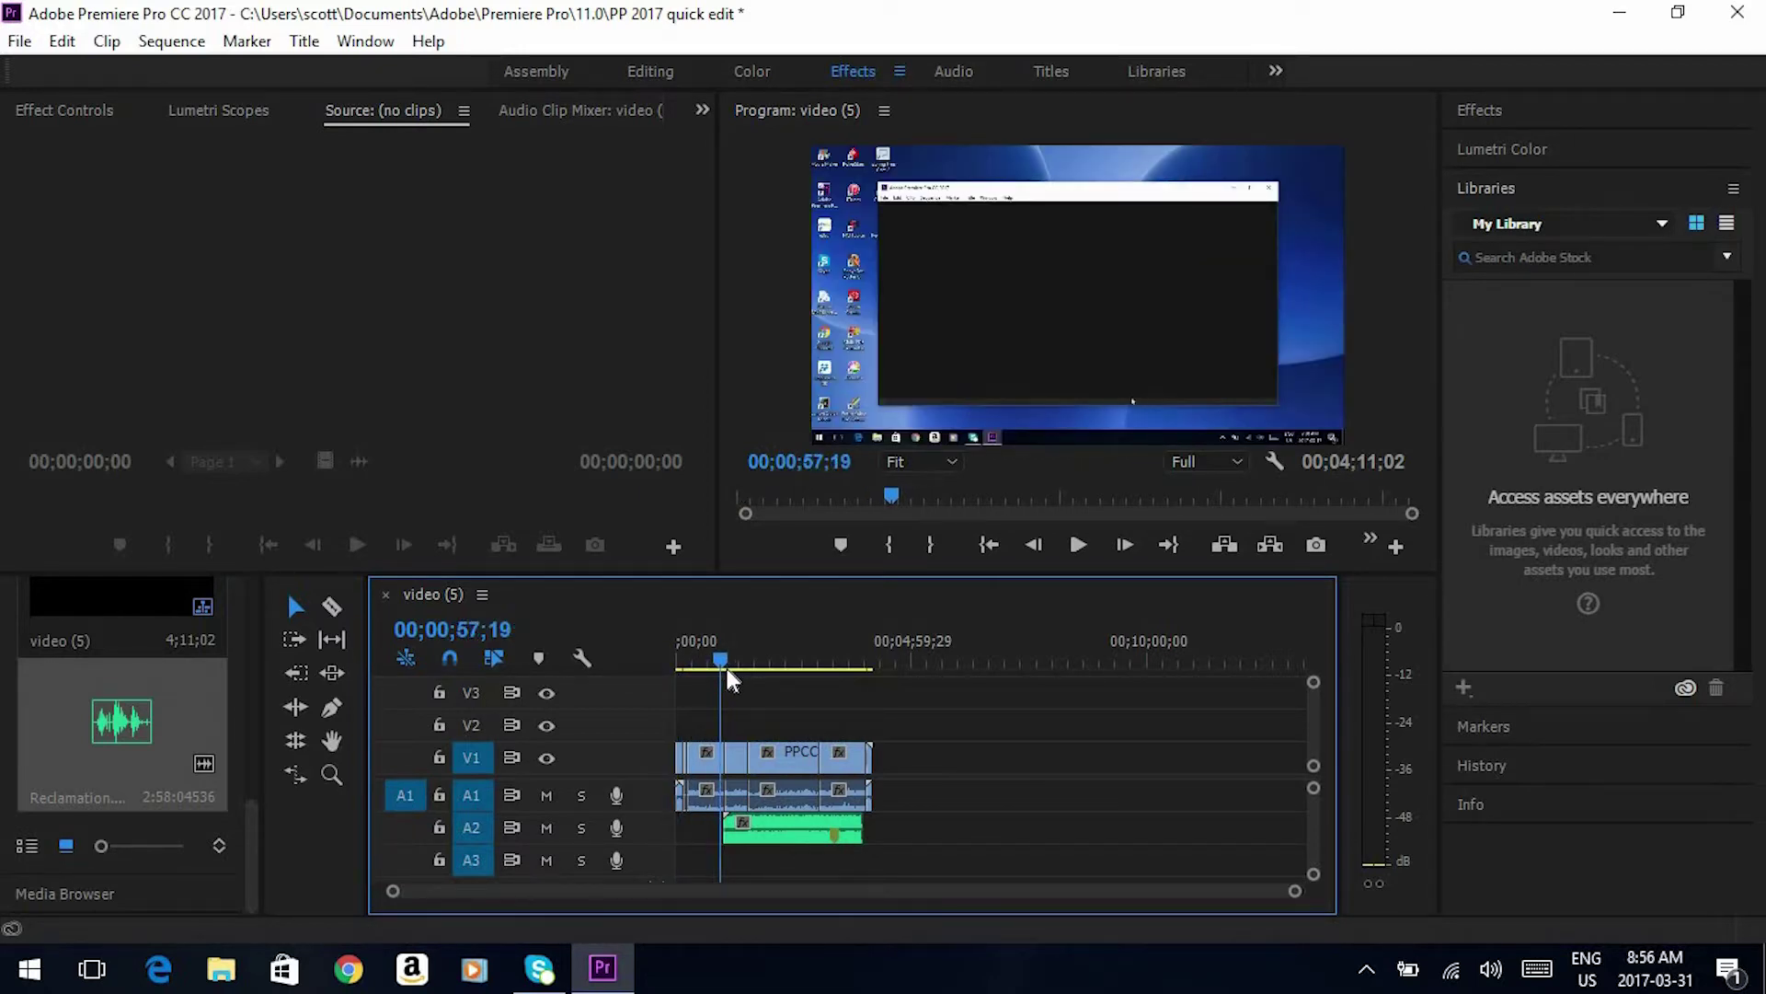
click(1077, 544)
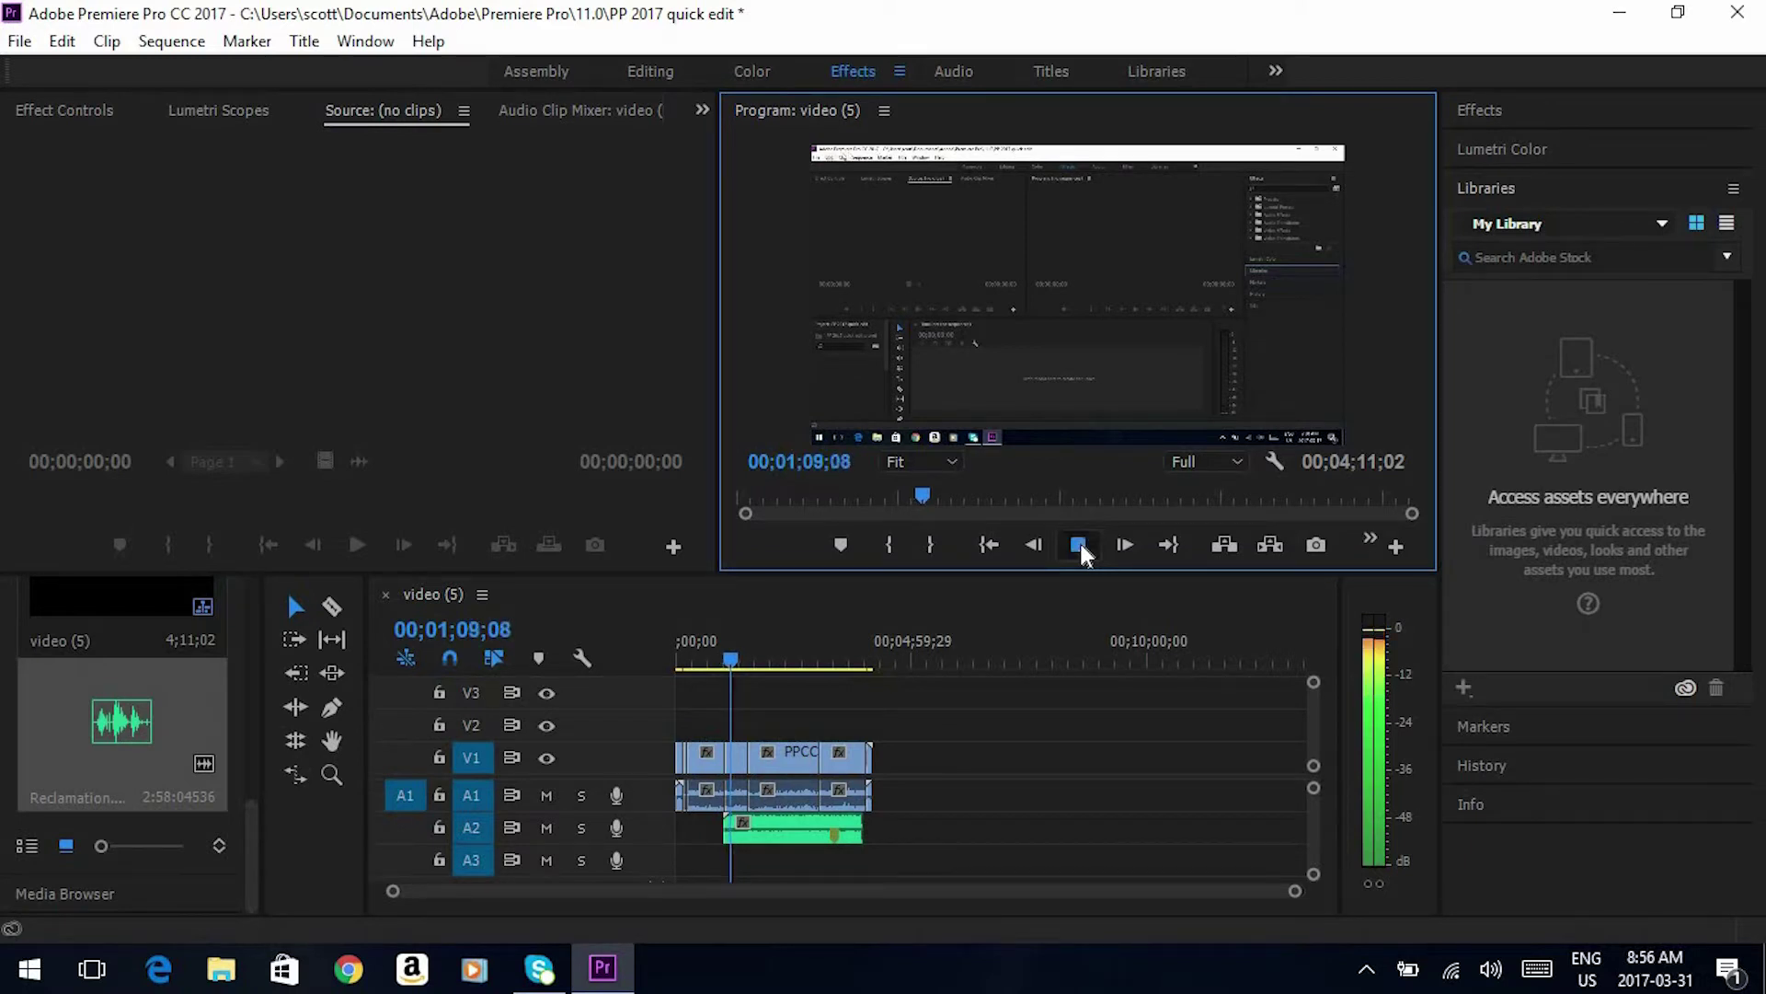
click(1081, 544)
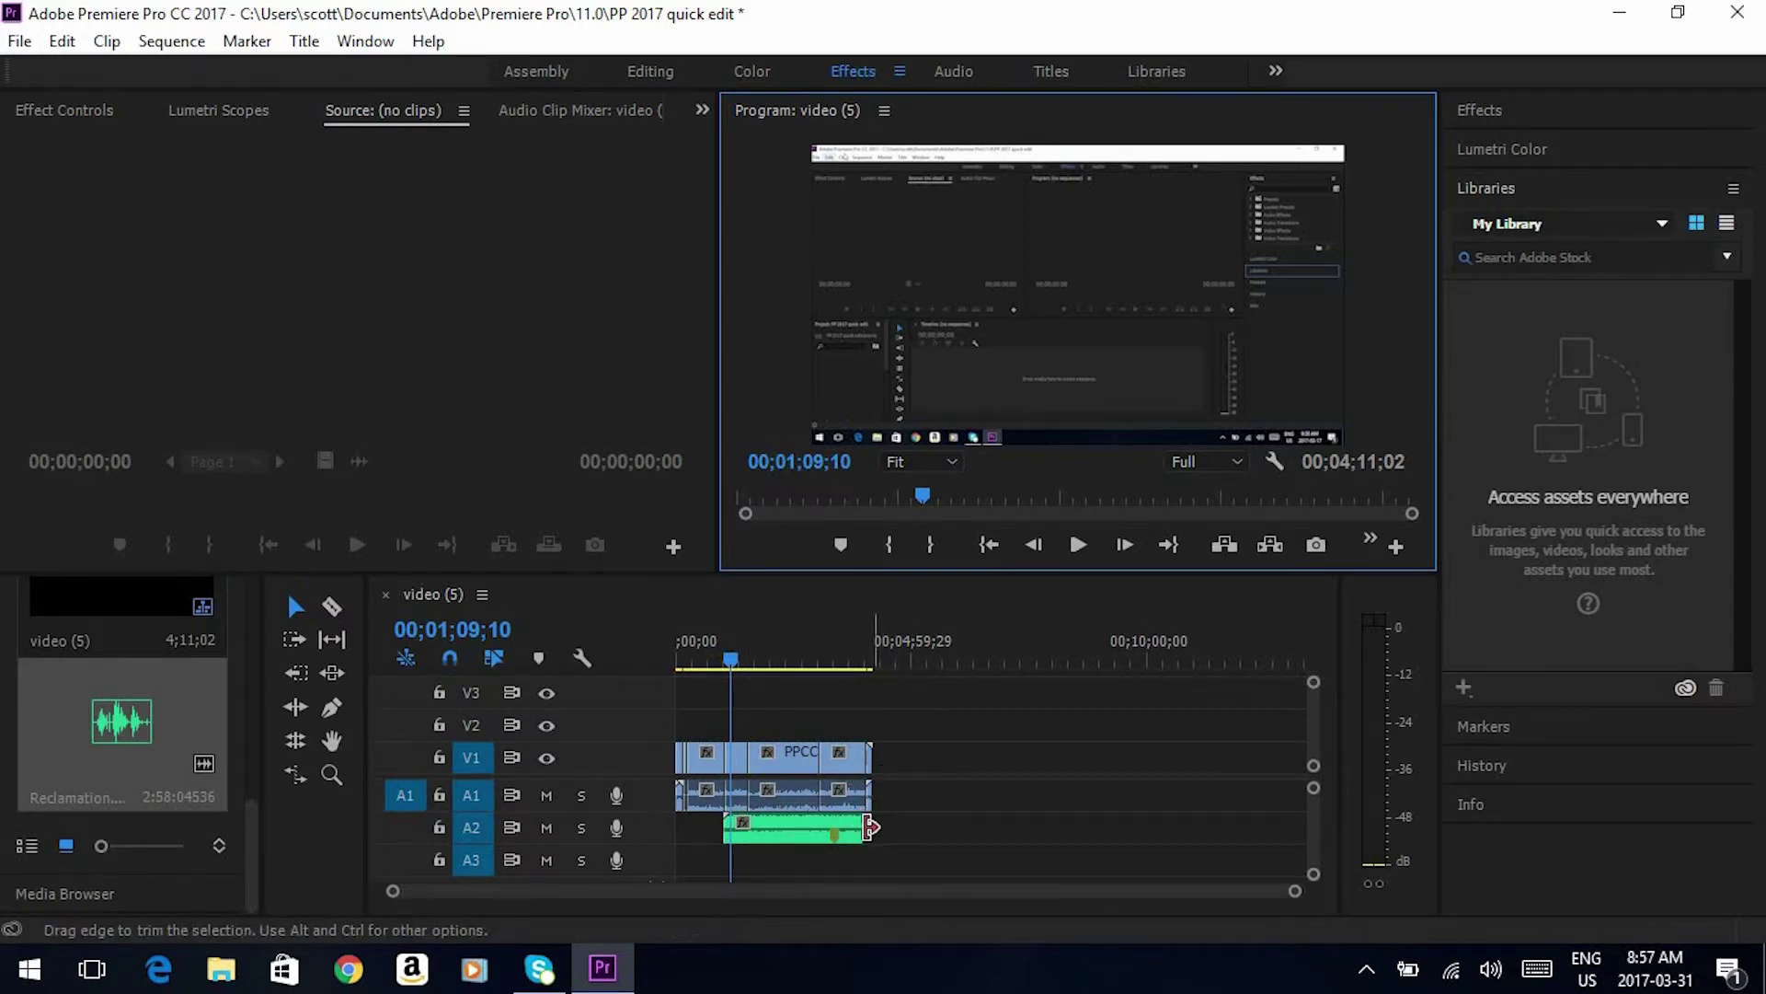
- Trim the end of the Reclamation clip on A2 to about 30 seconds (30;21)
drag(871, 828, 757, 826)
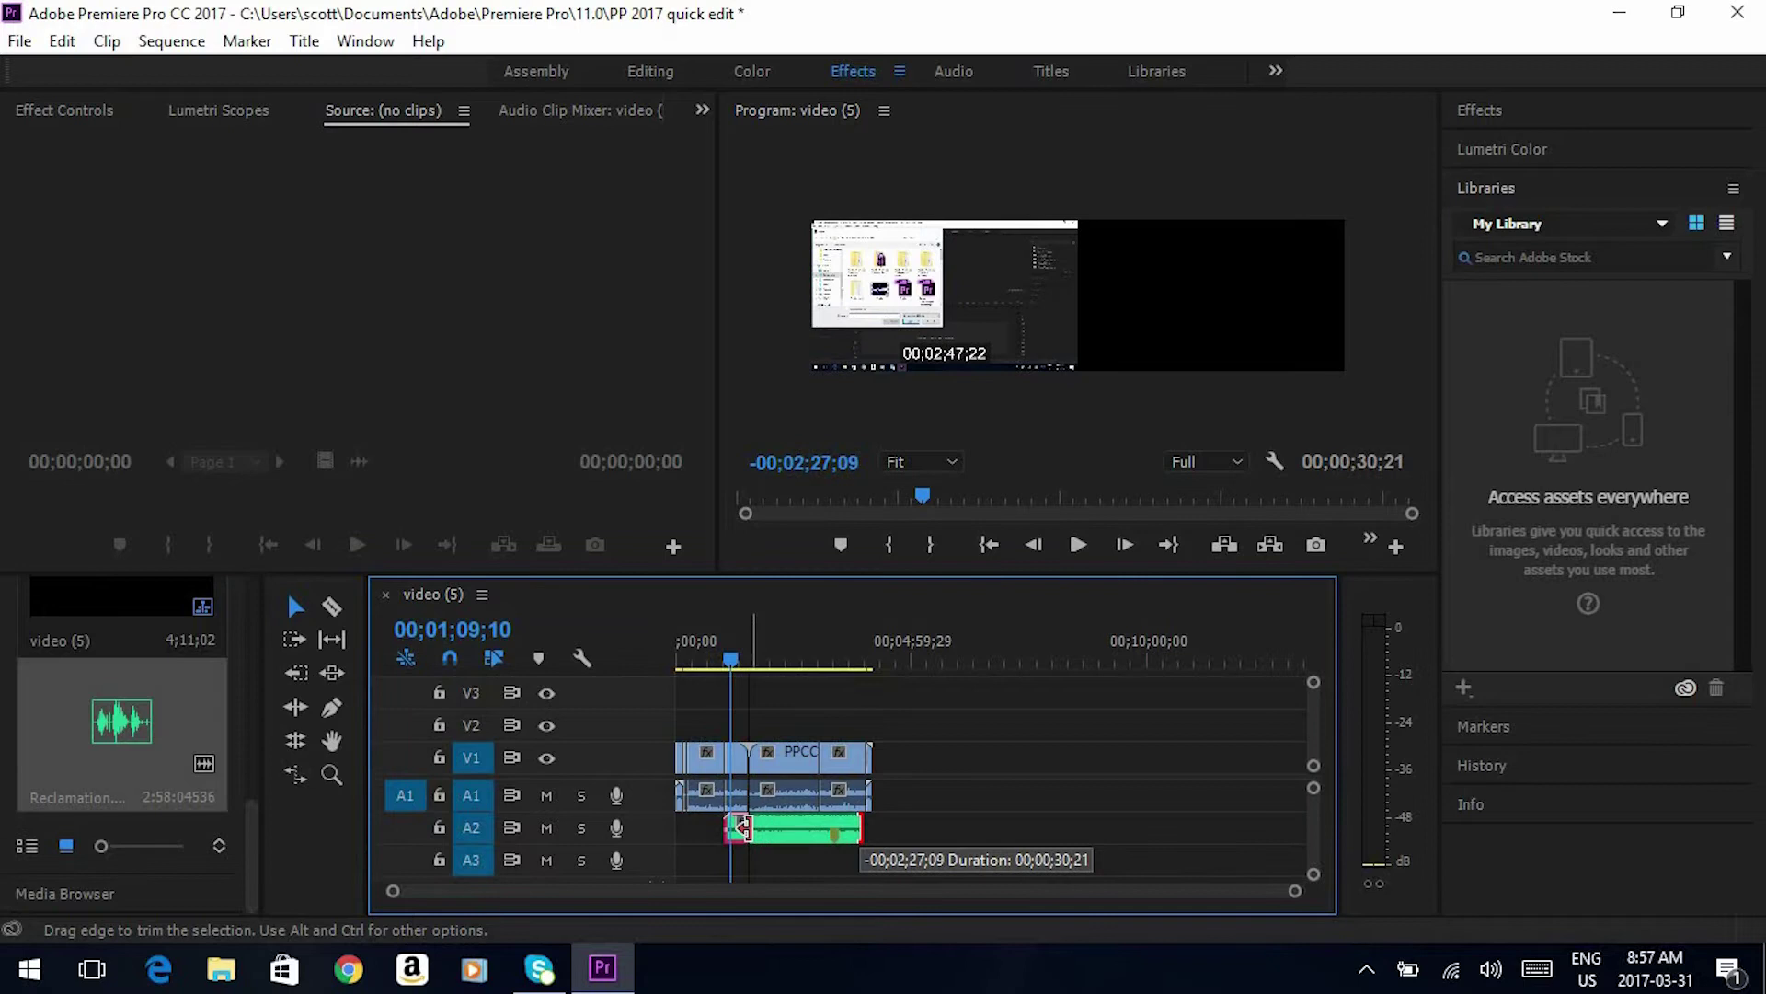
drag(758, 827, 756, 829)
key(Up)
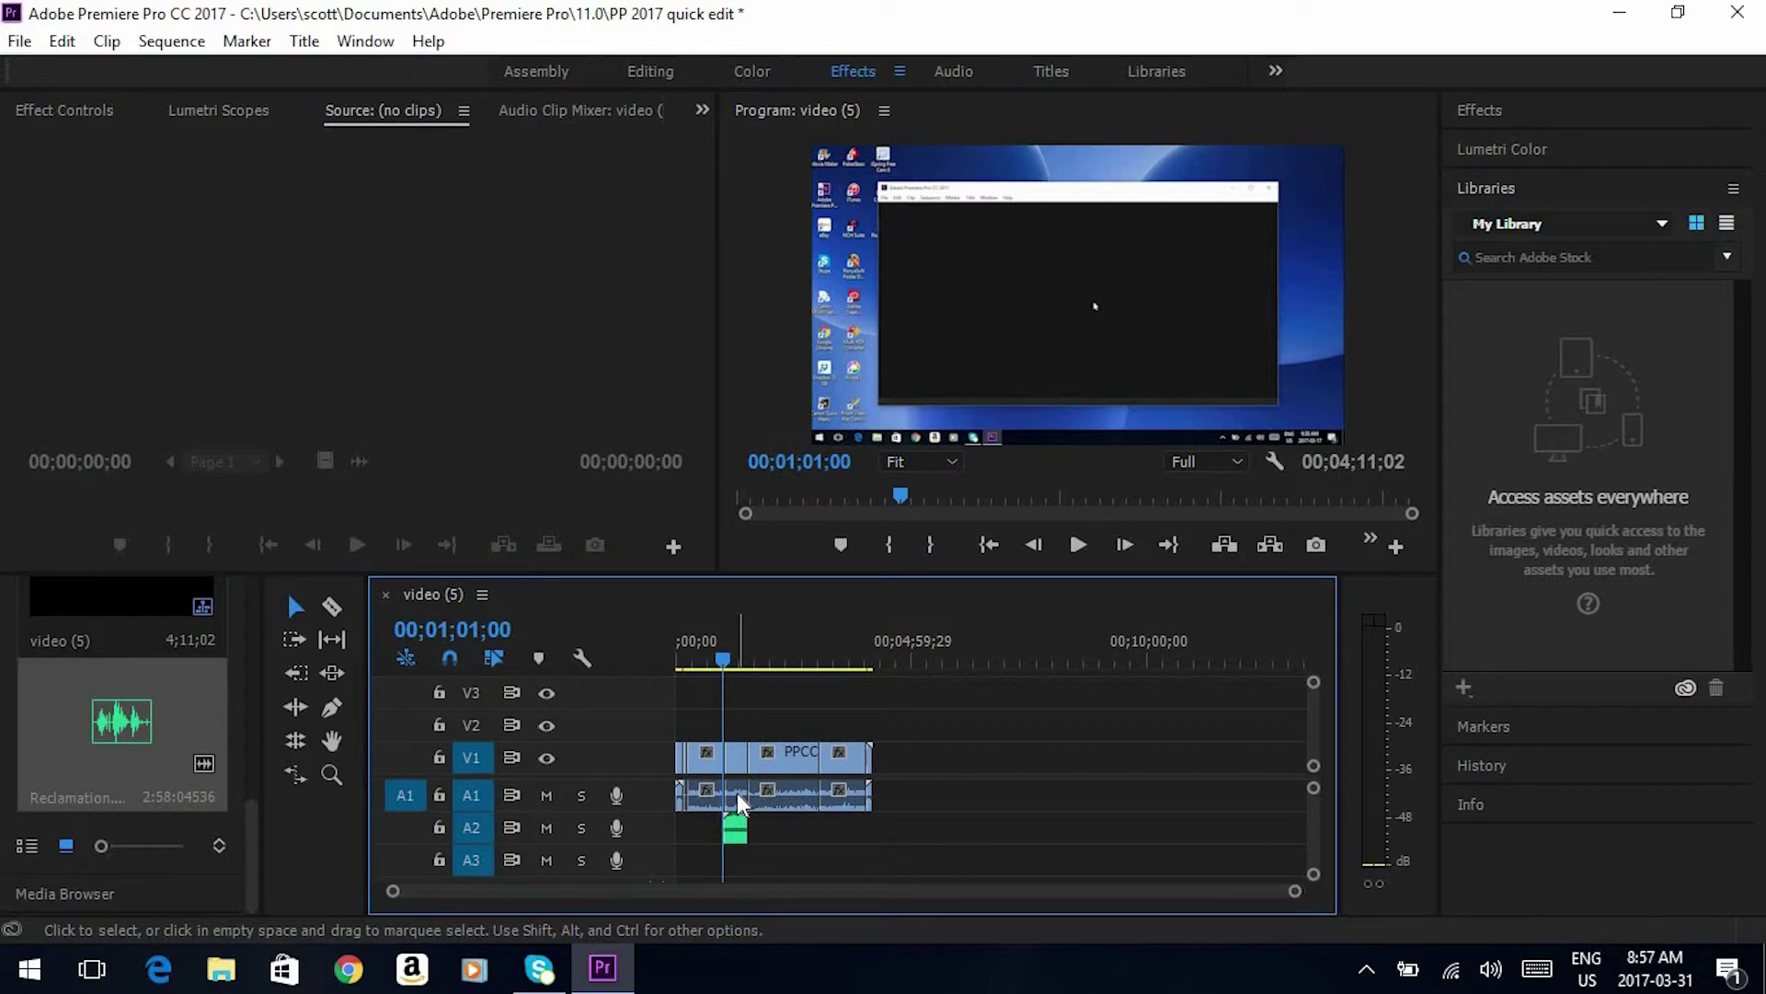
- Move the music clip into A1, play it over the voice, then return it to A2
click(738, 828)
drag(739, 828, 735, 797)
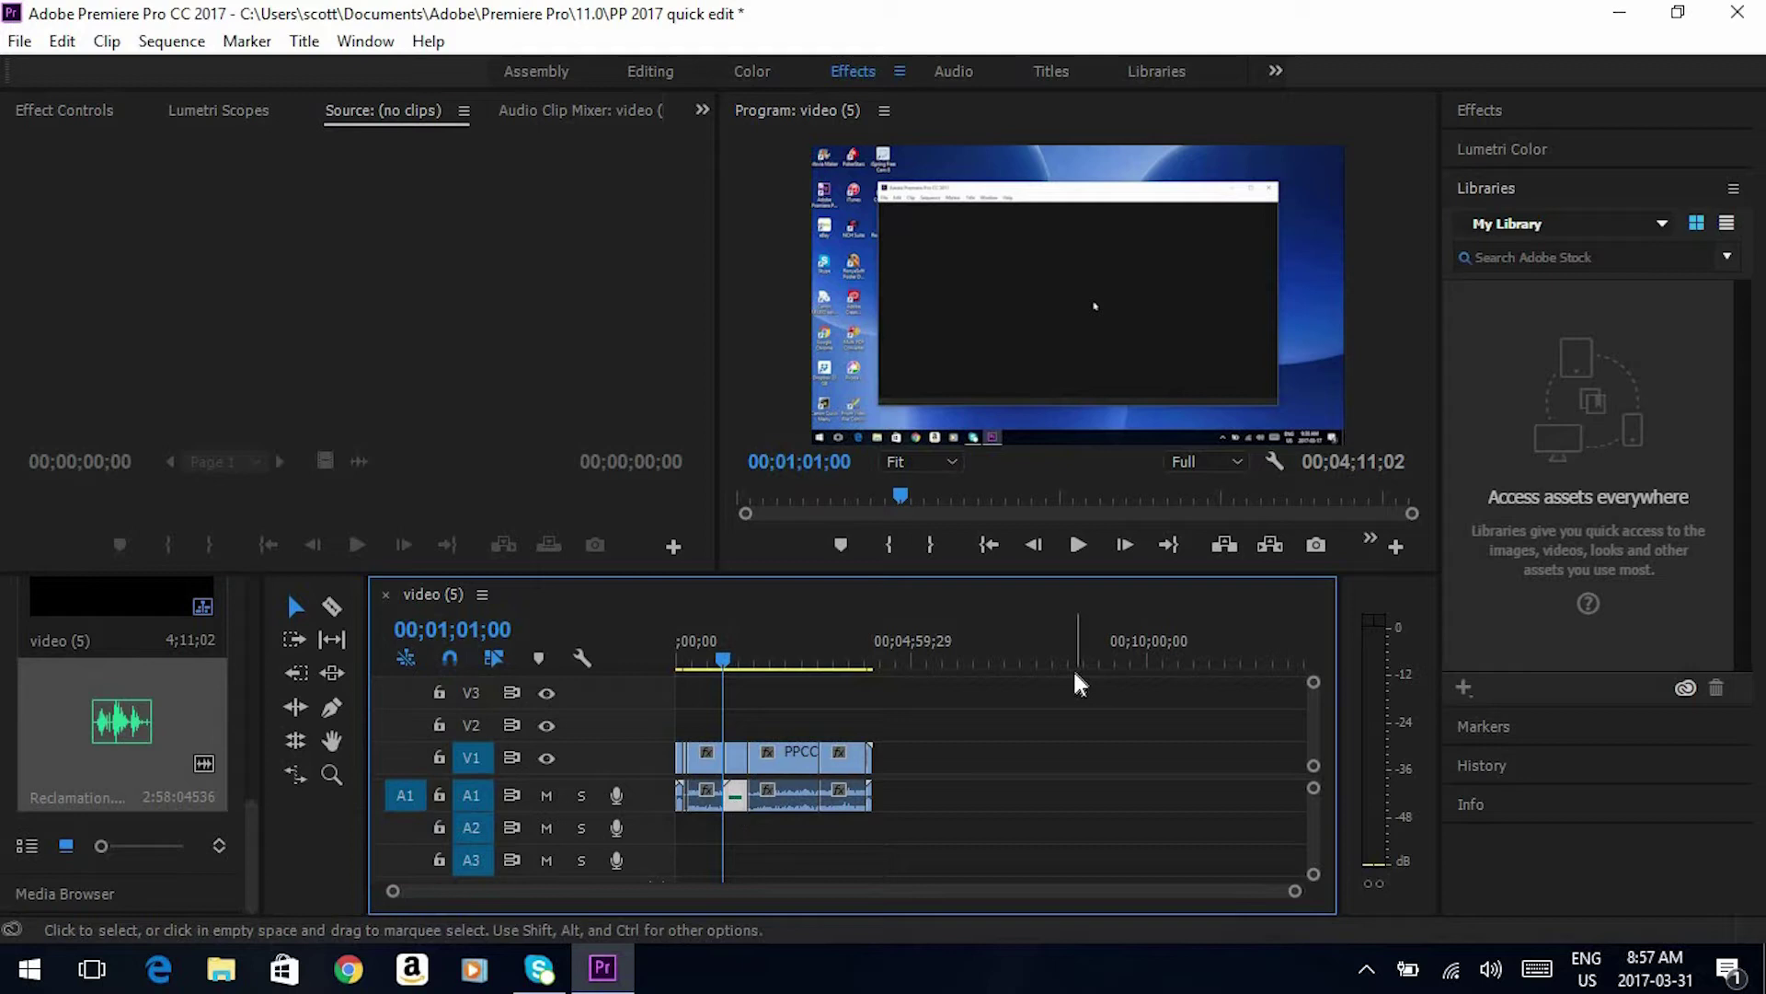
click(1078, 544)
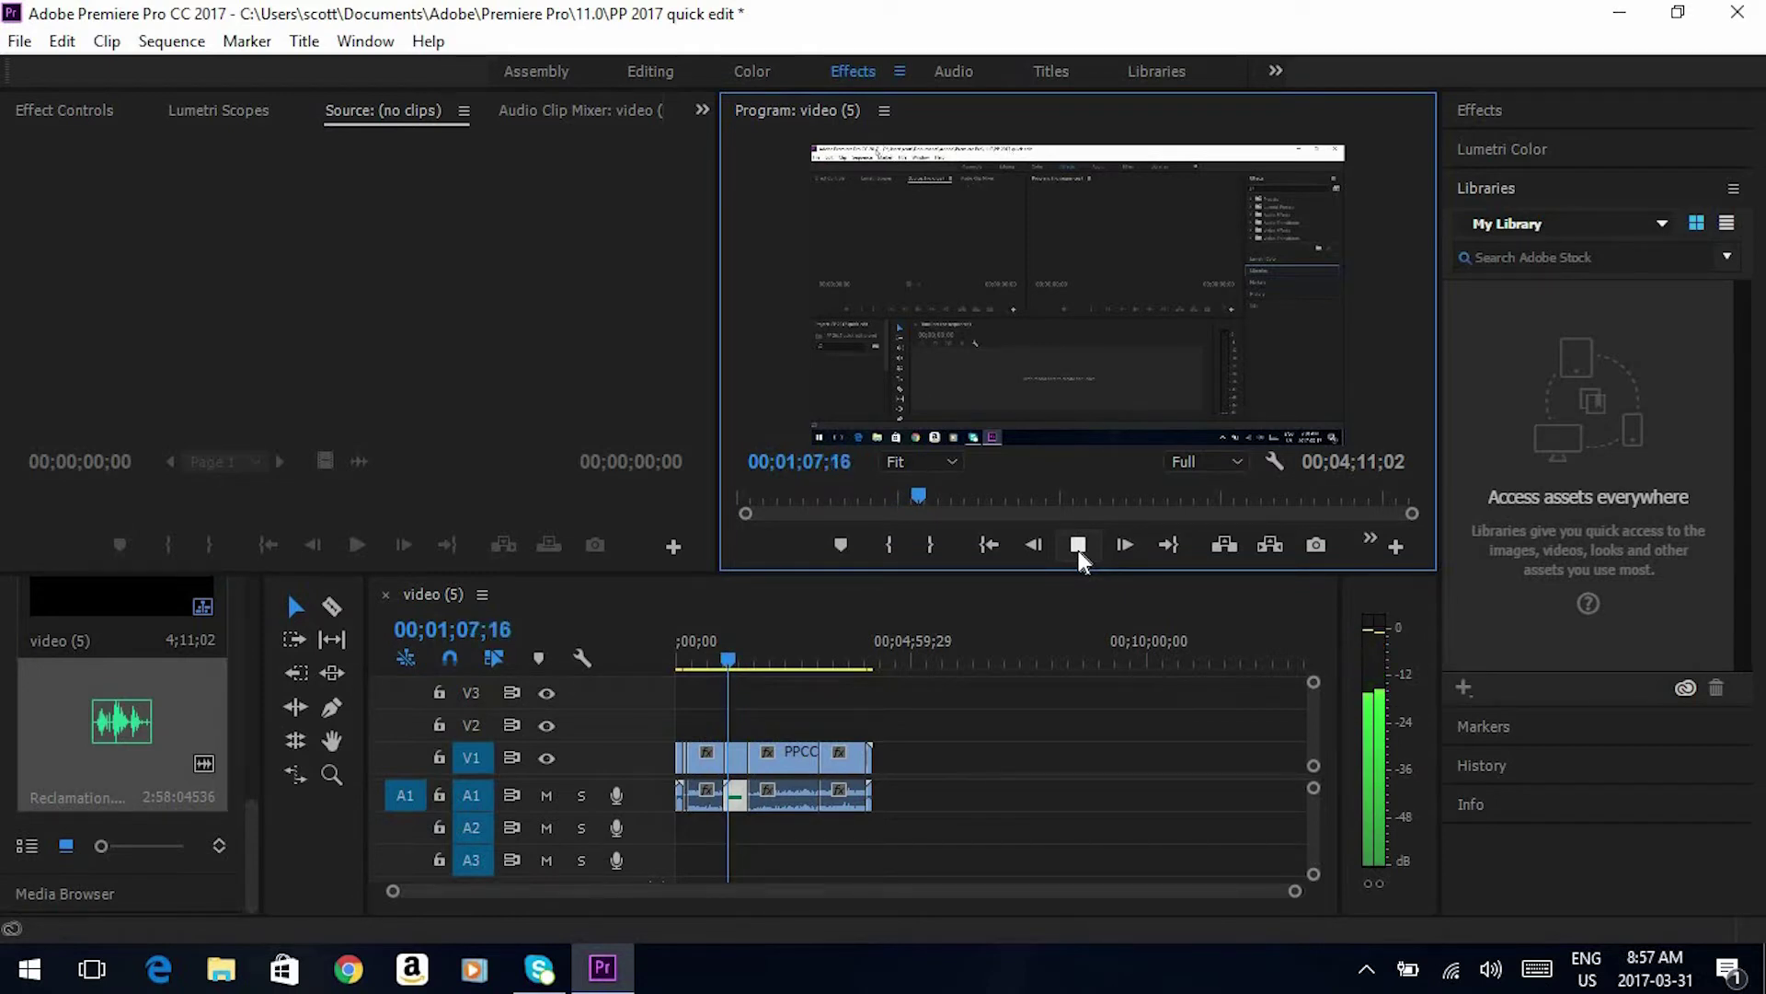
click(1077, 548)
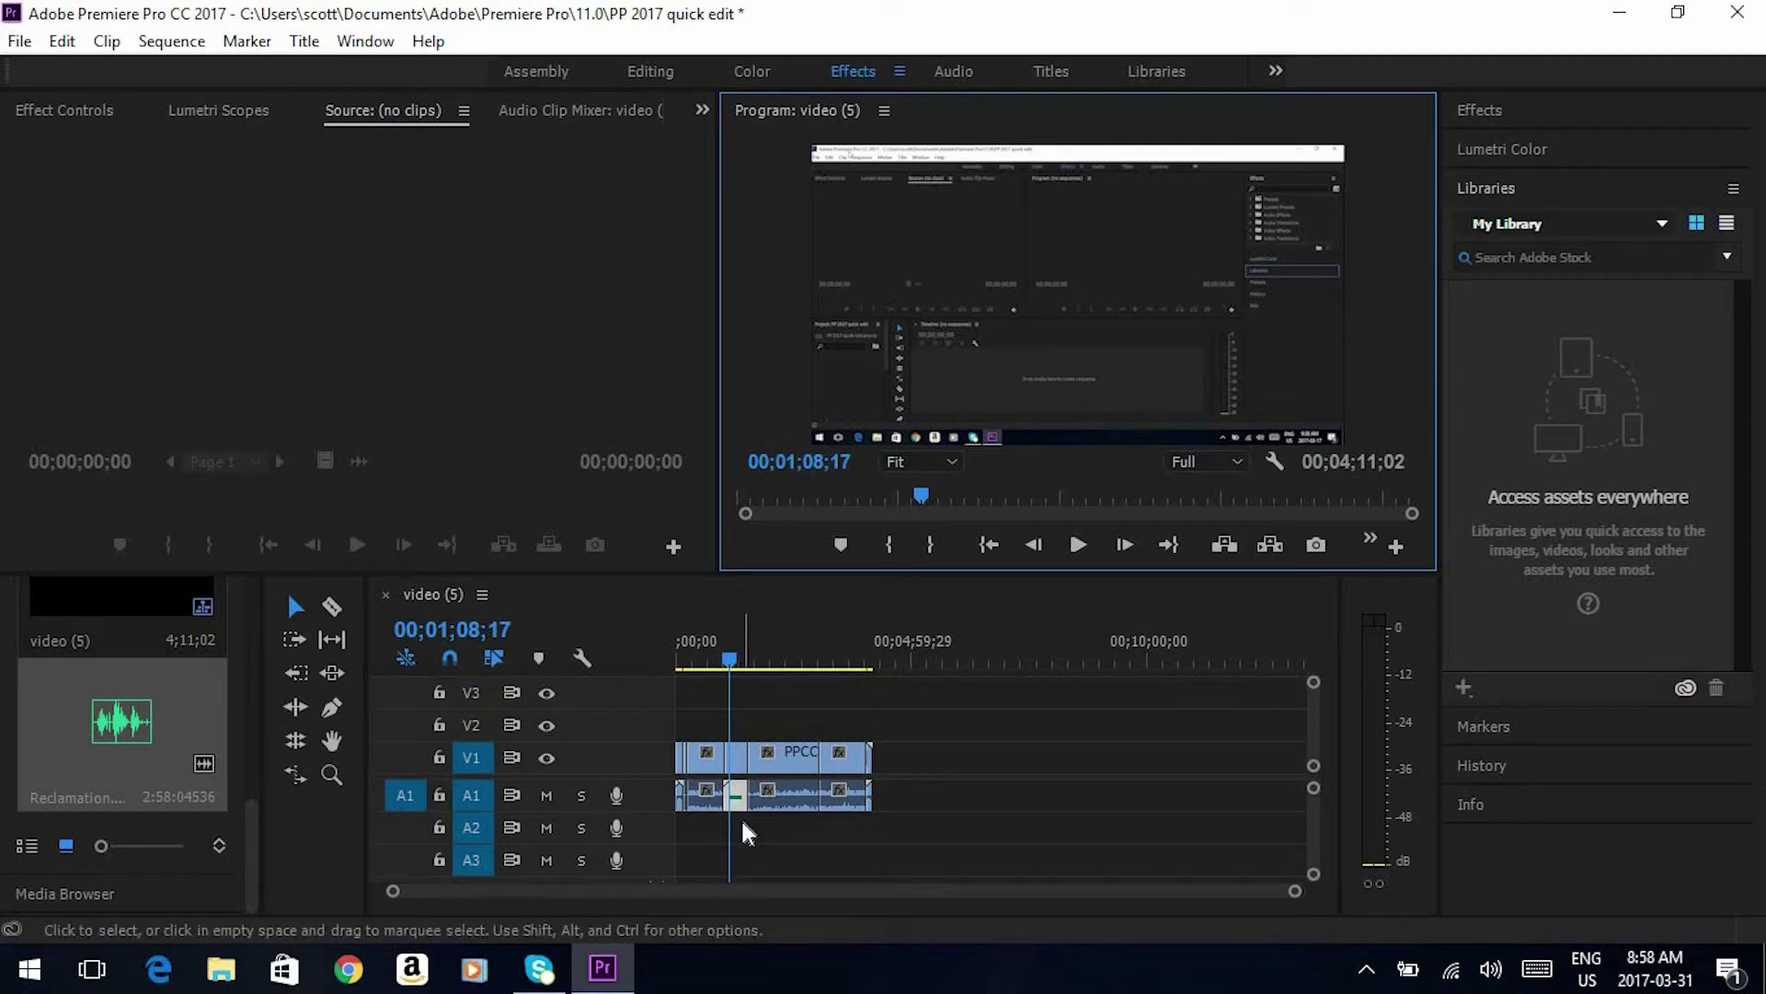
drag(736, 793, 736, 823)
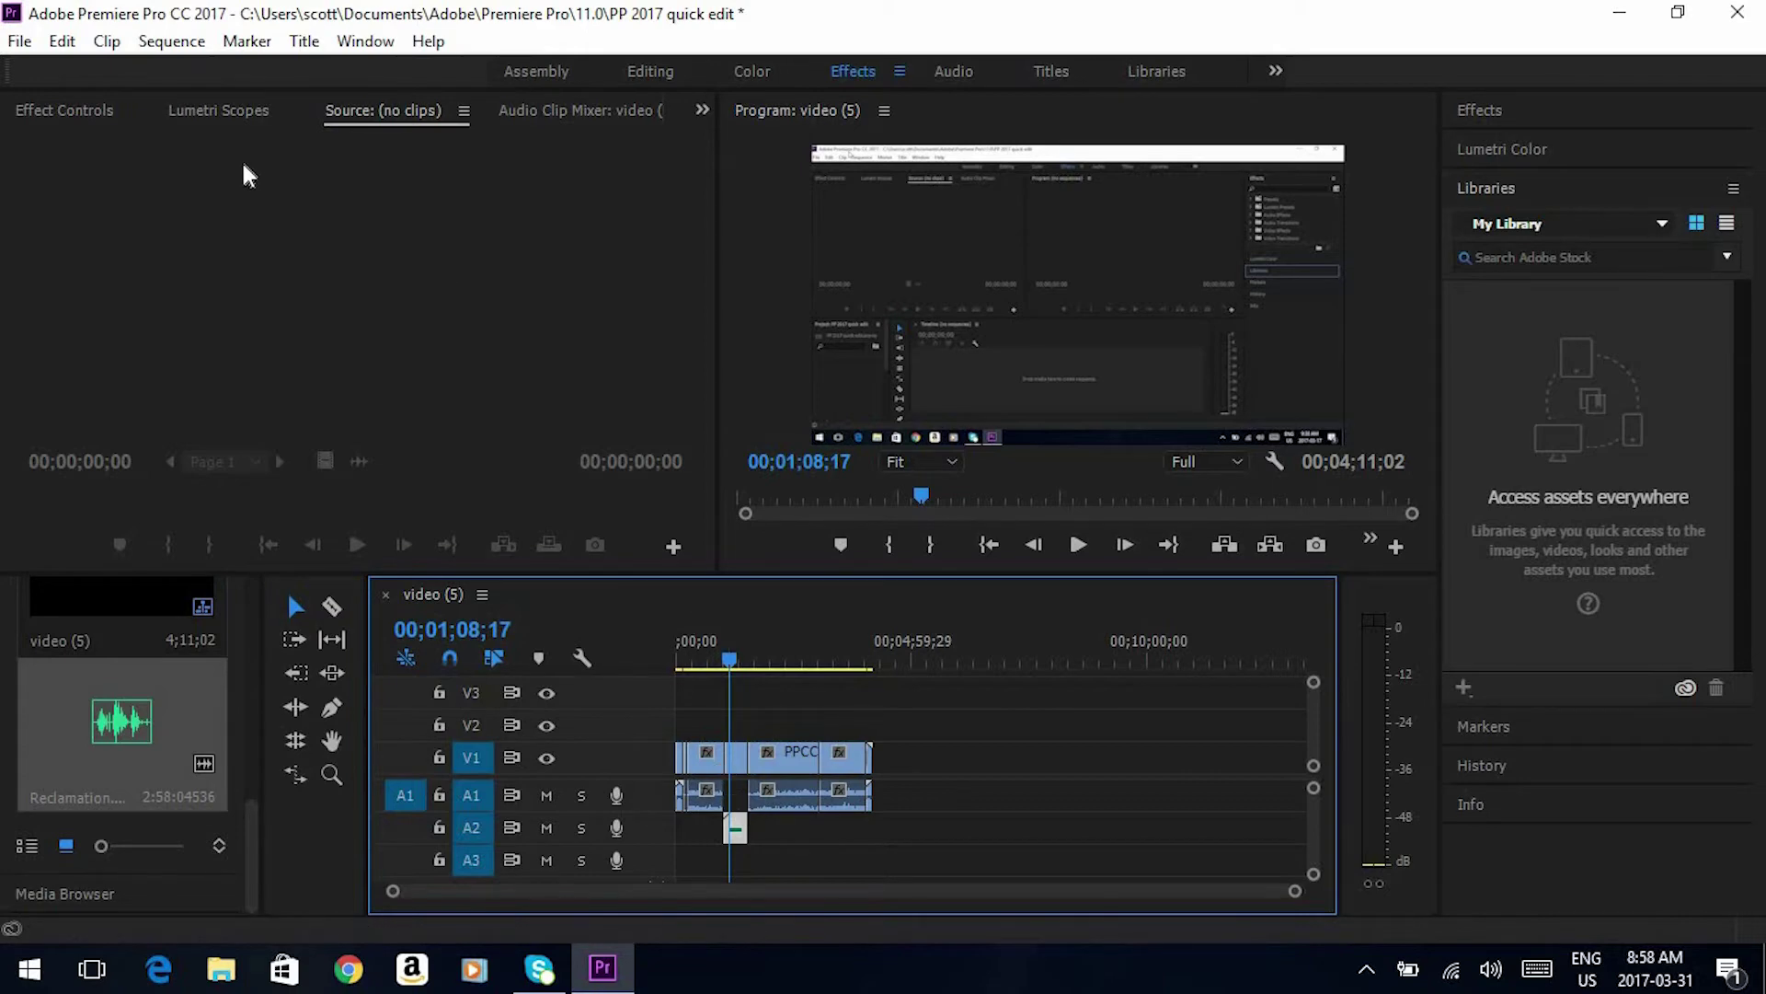
- Undo the last two clip moves with Edit > Undo twice
click(63, 41)
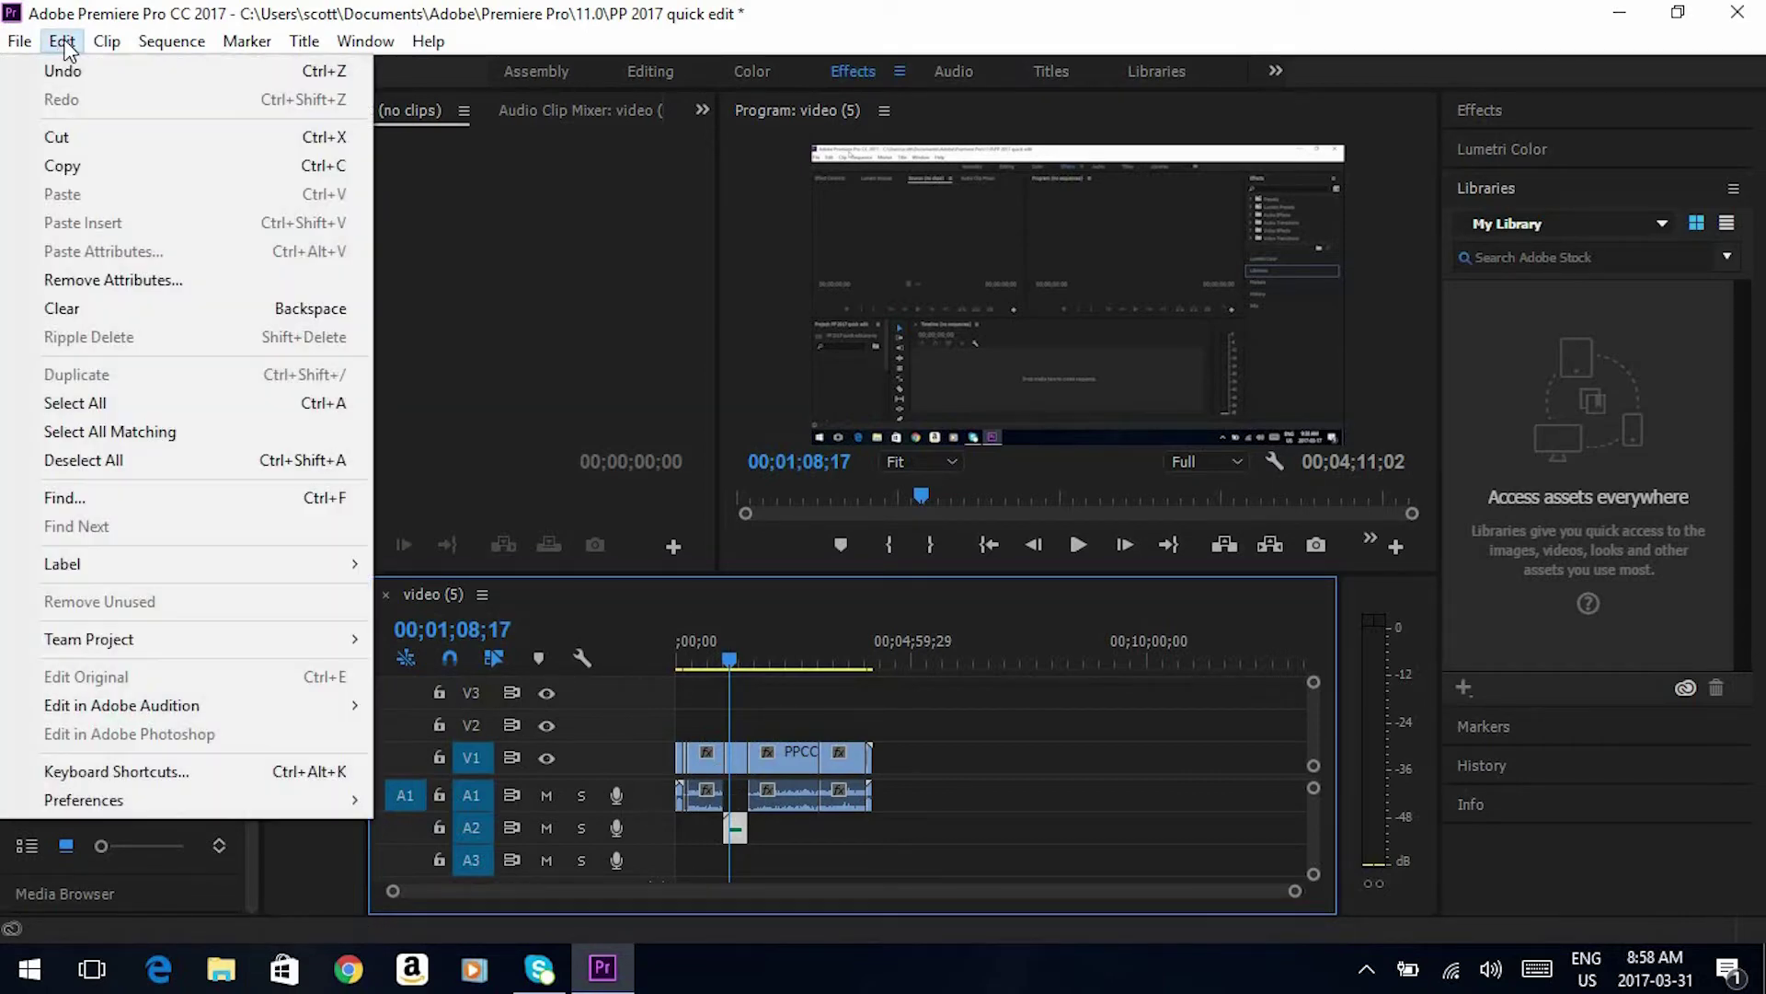
click(71, 73)
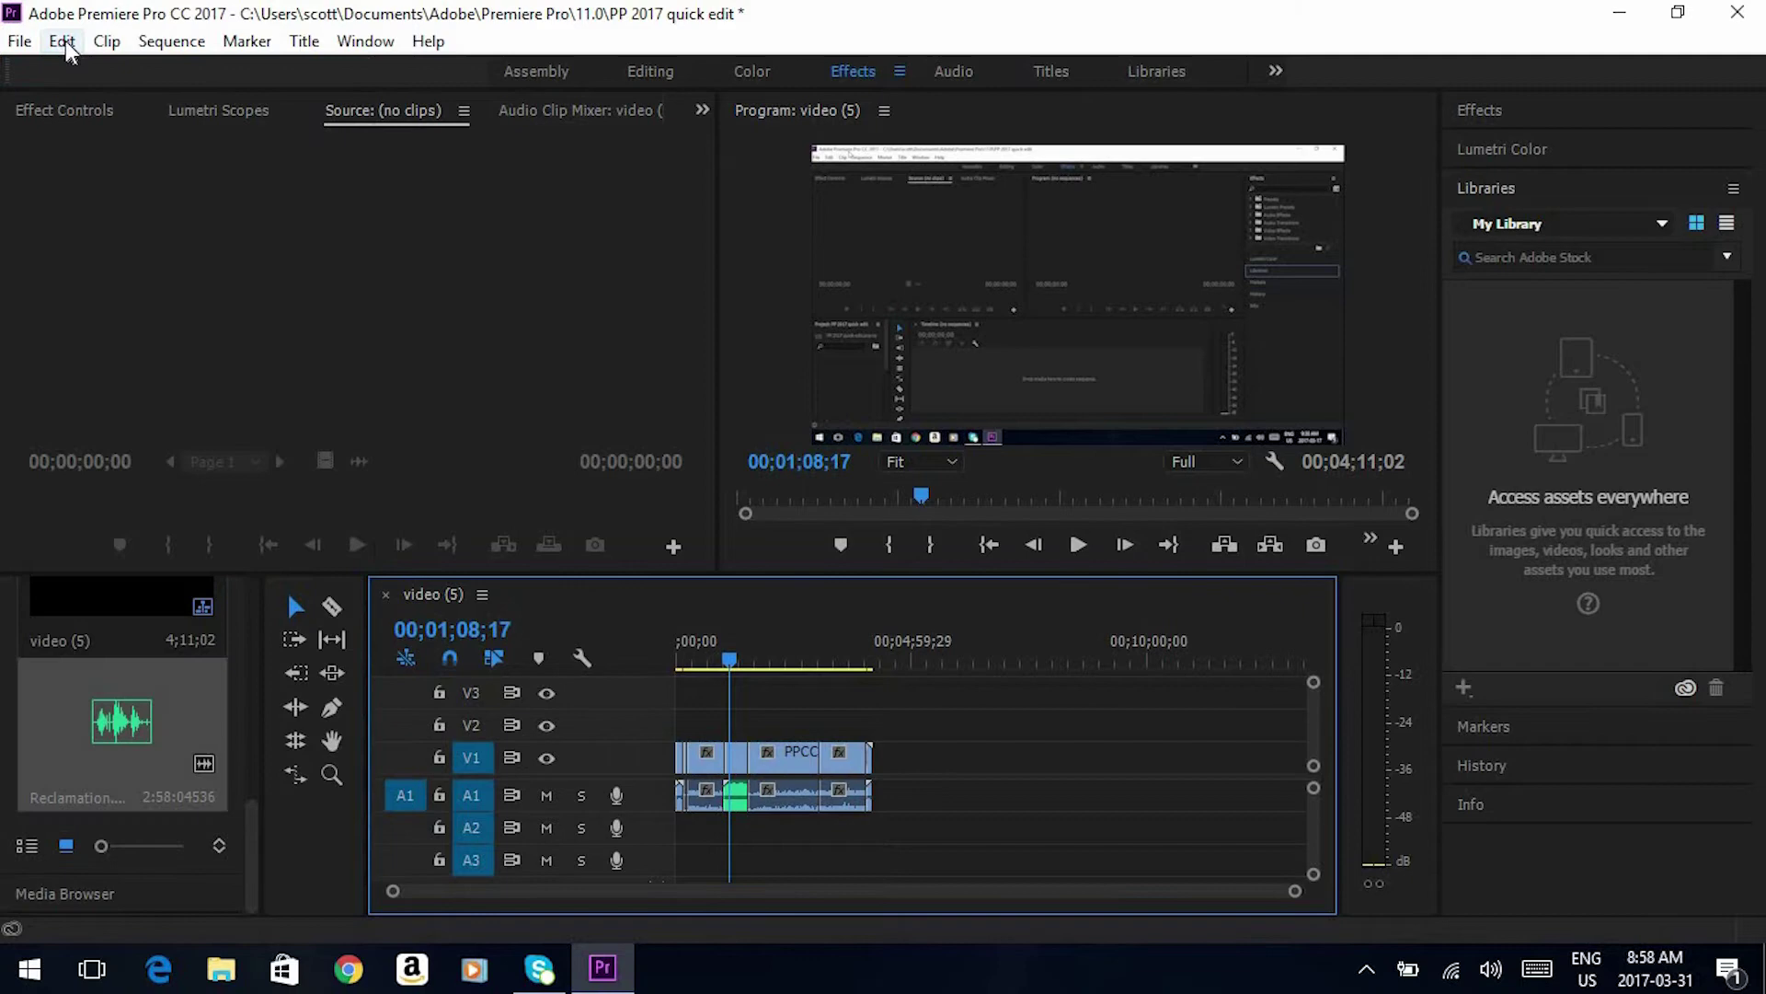
click(65, 39)
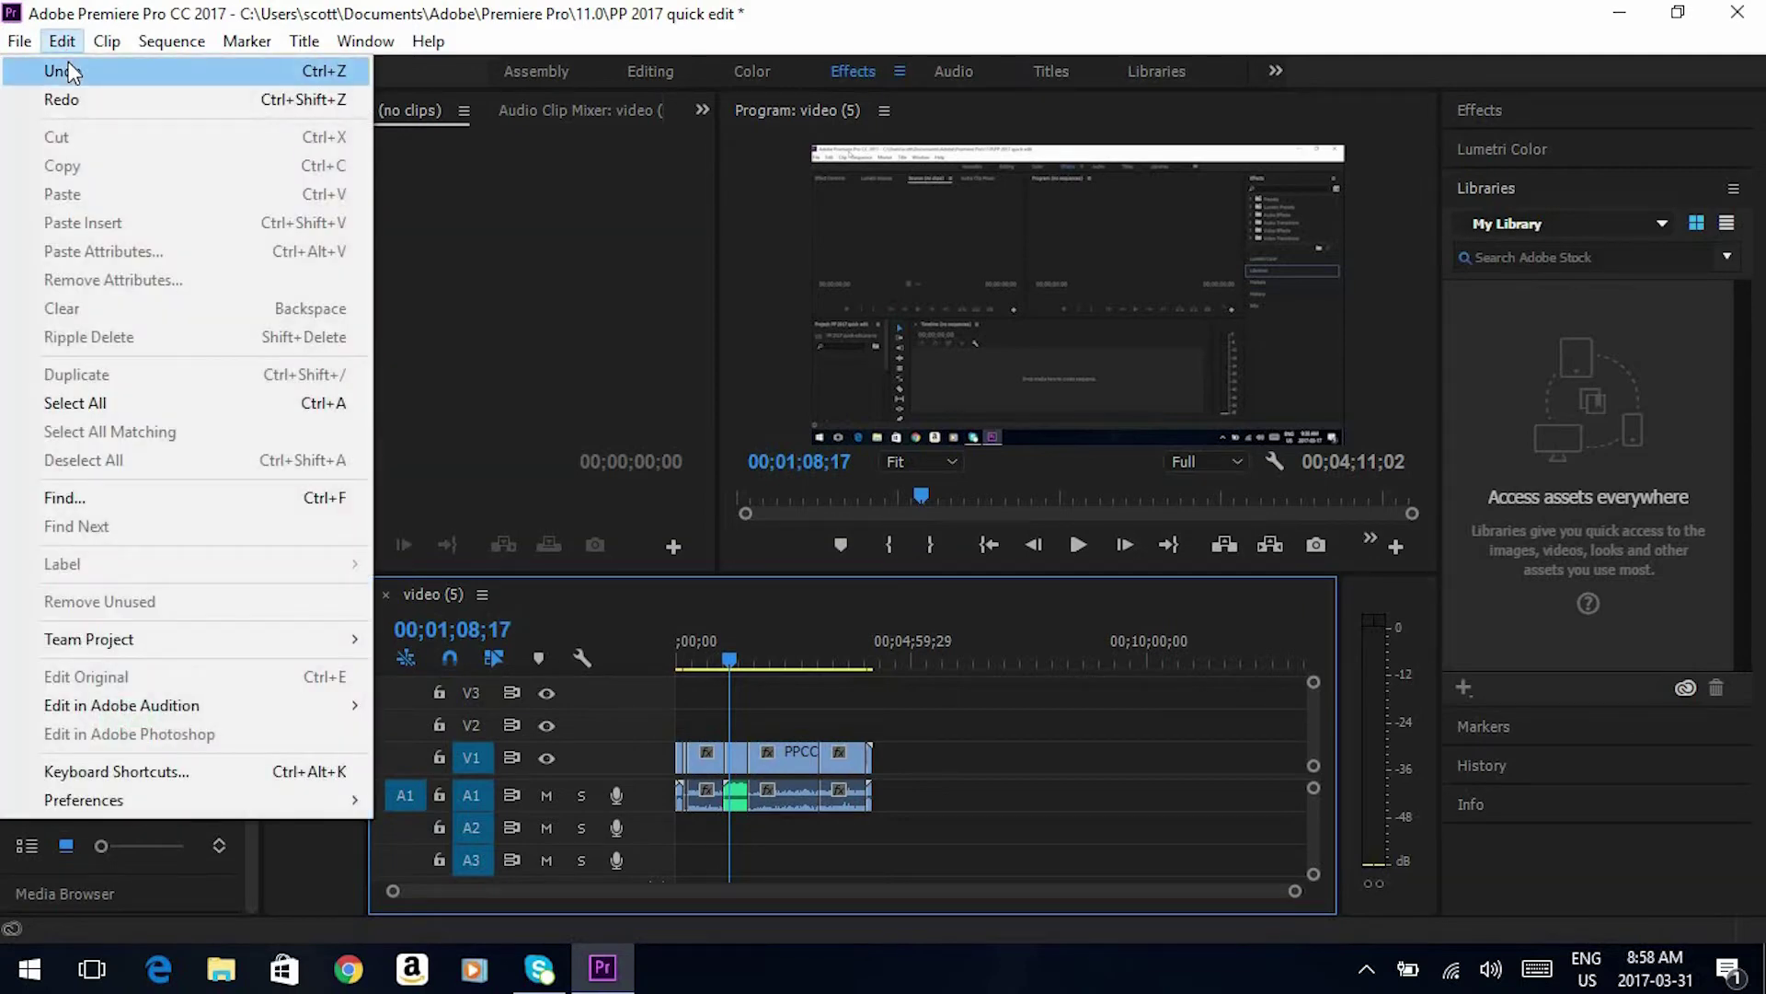
click(71, 72)
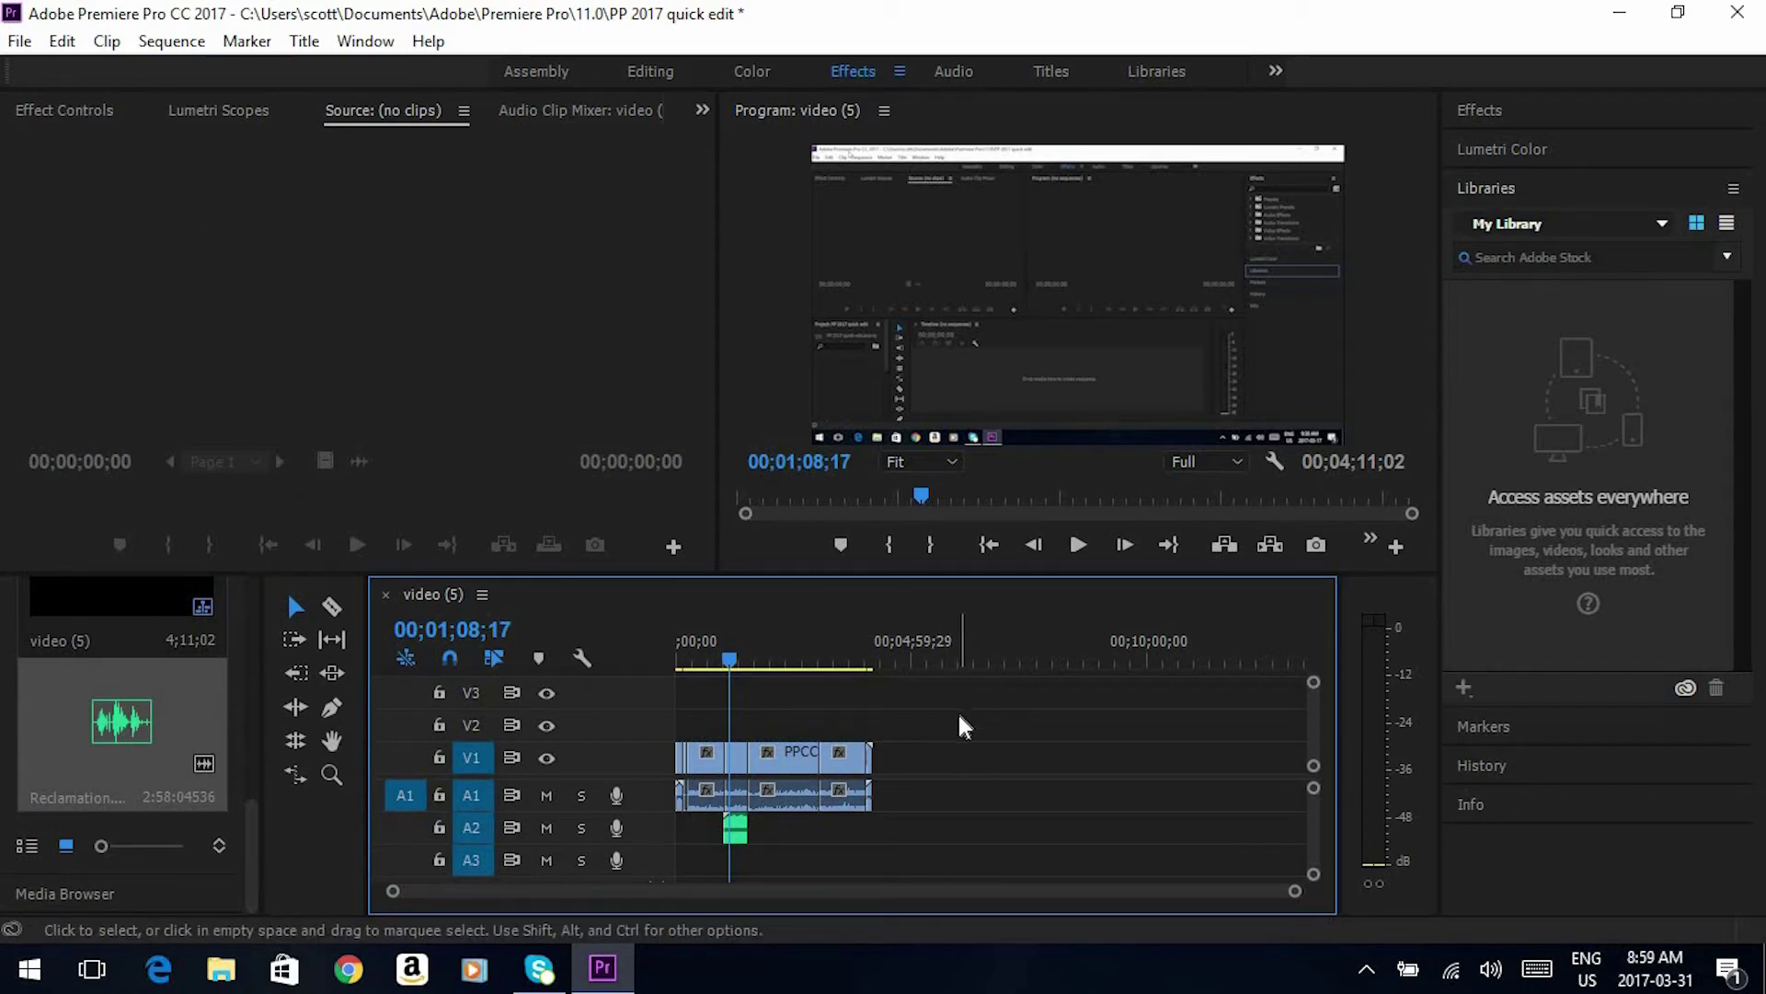
- Delete the short Reclamation clip from A2 and load Reclamation.mp3 into the Source monitor
click(738, 830)
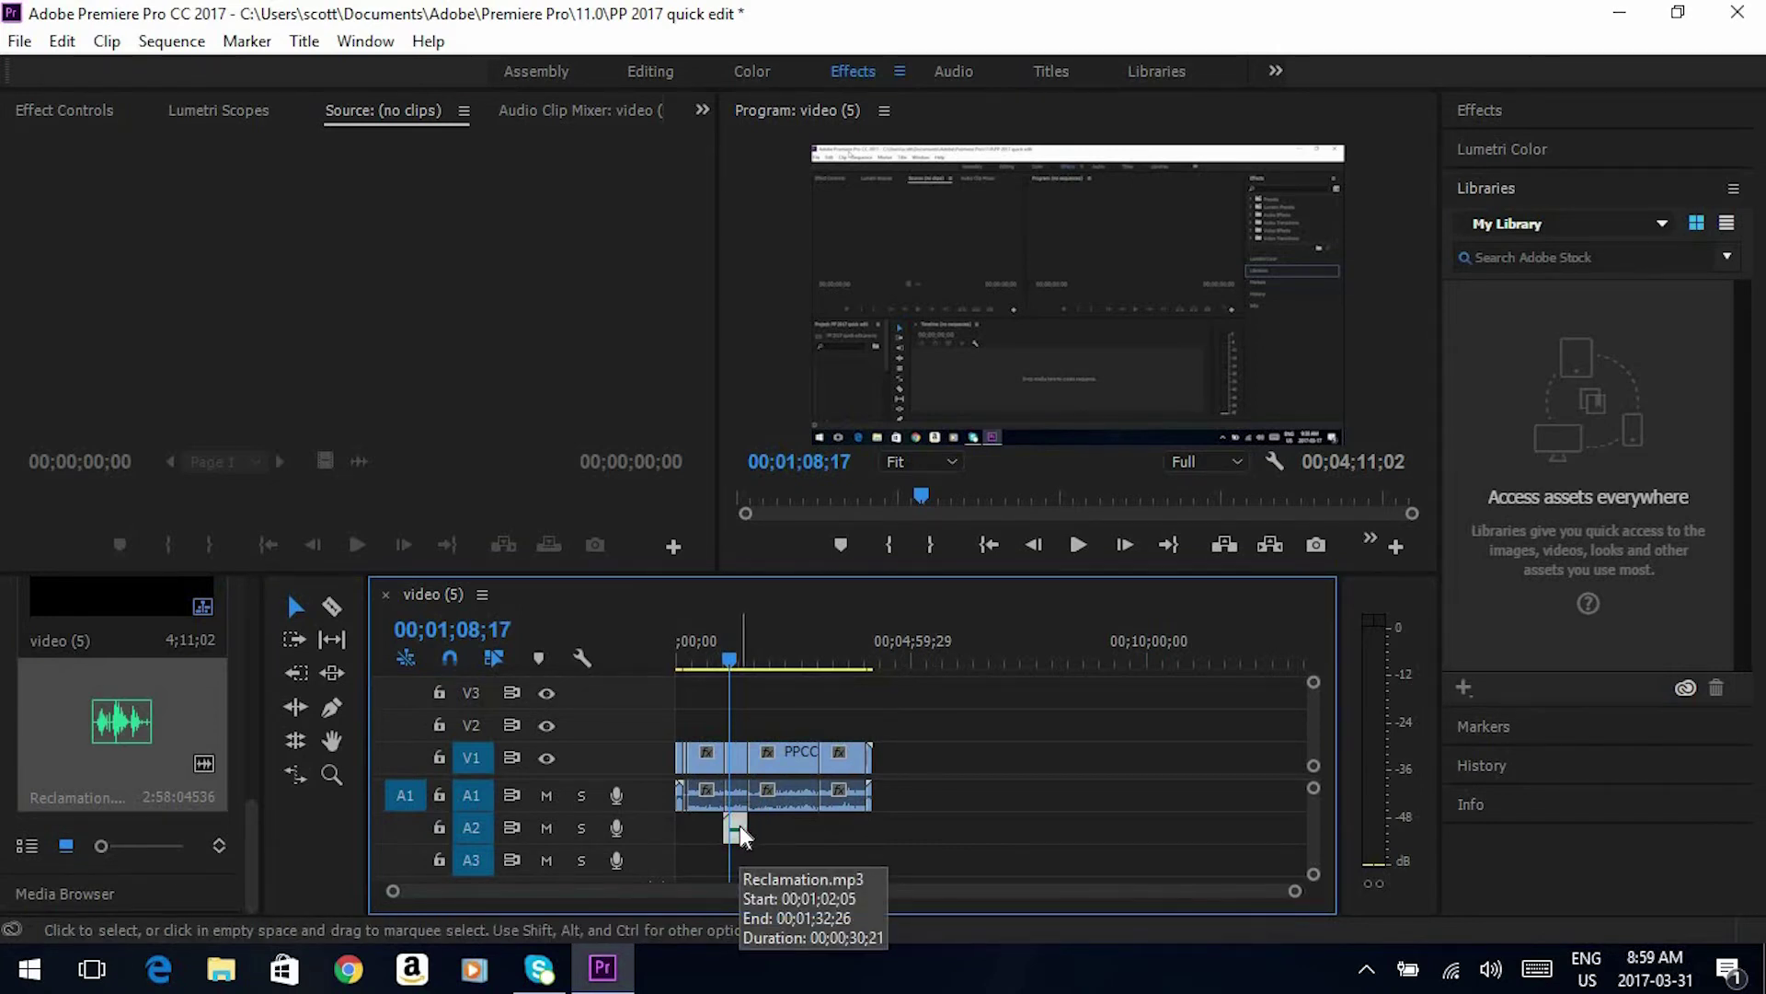
key(Delete)
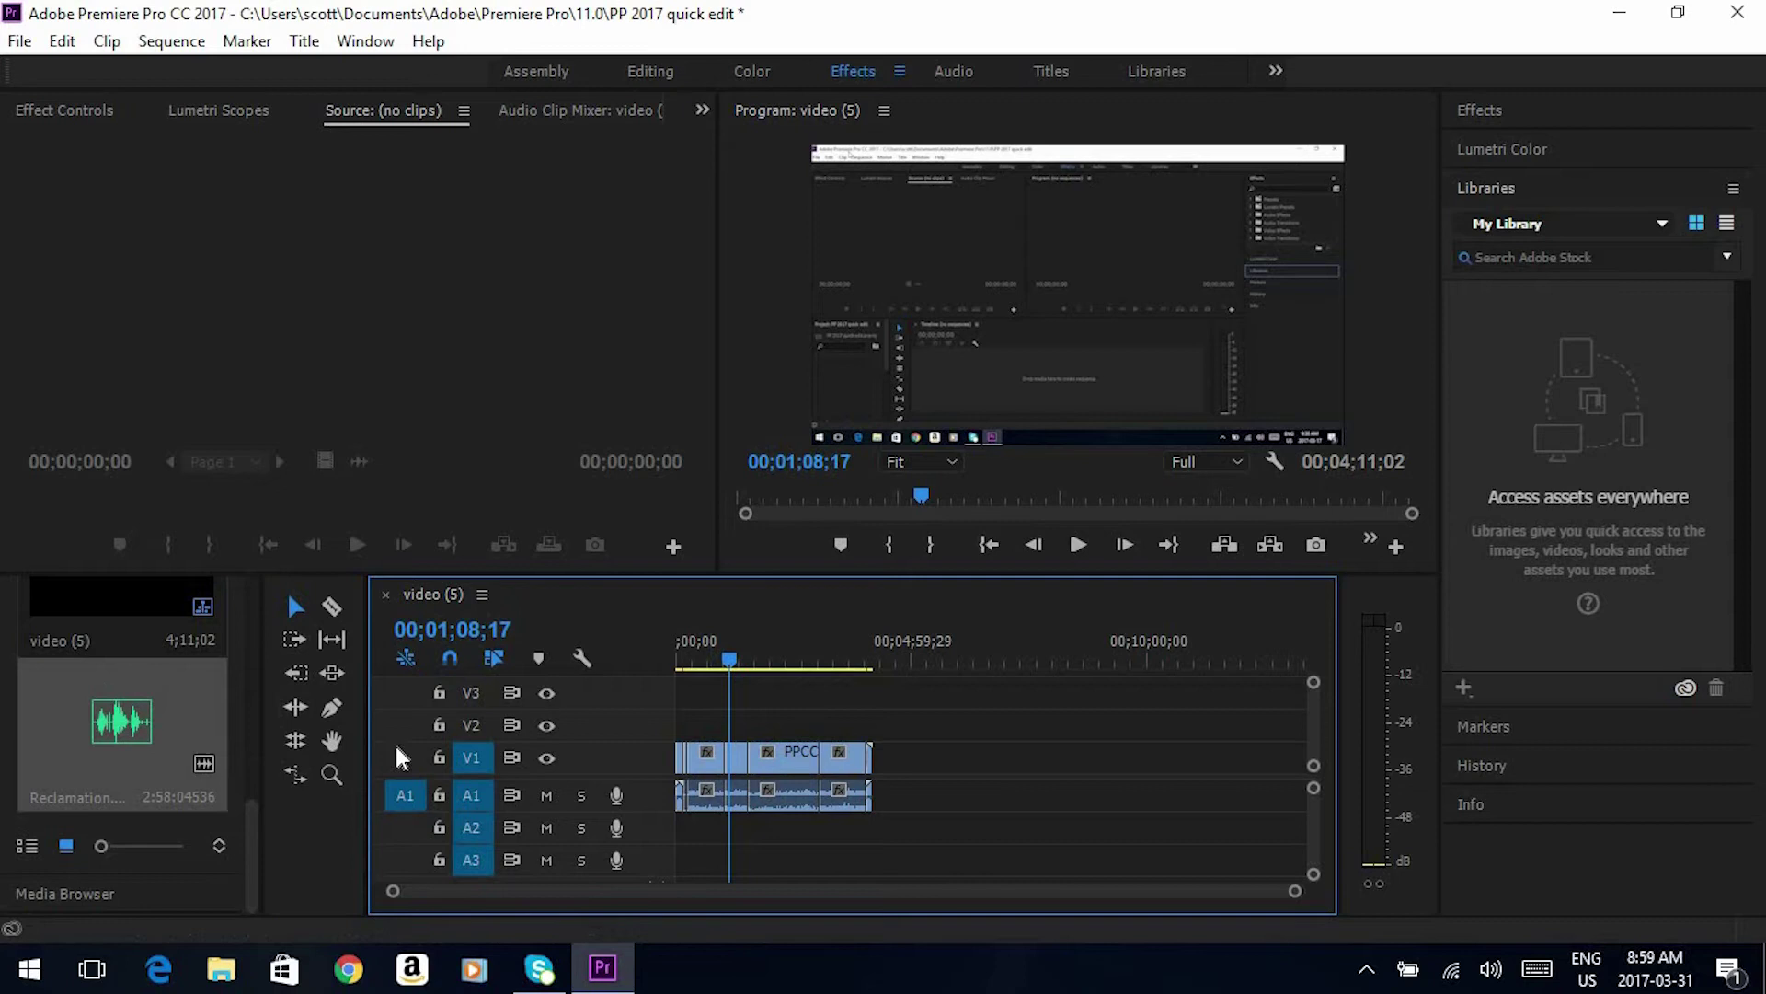
click(145, 735)
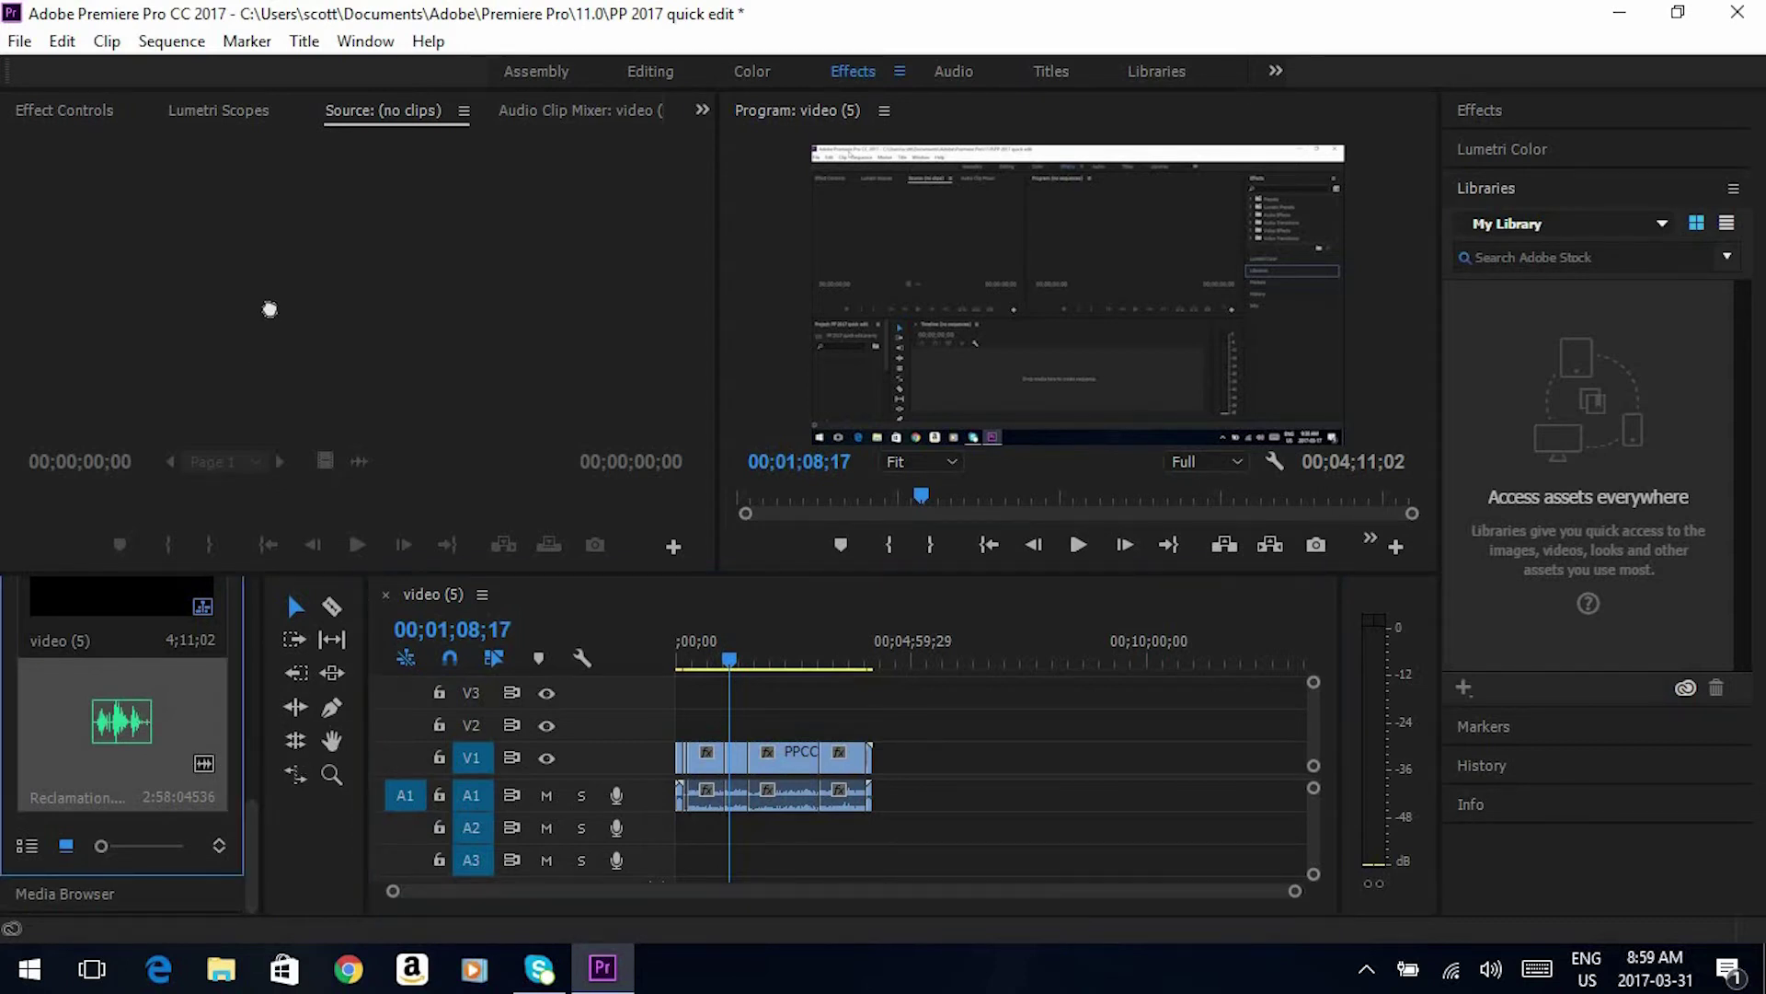
drag(269, 307, 269, 303)
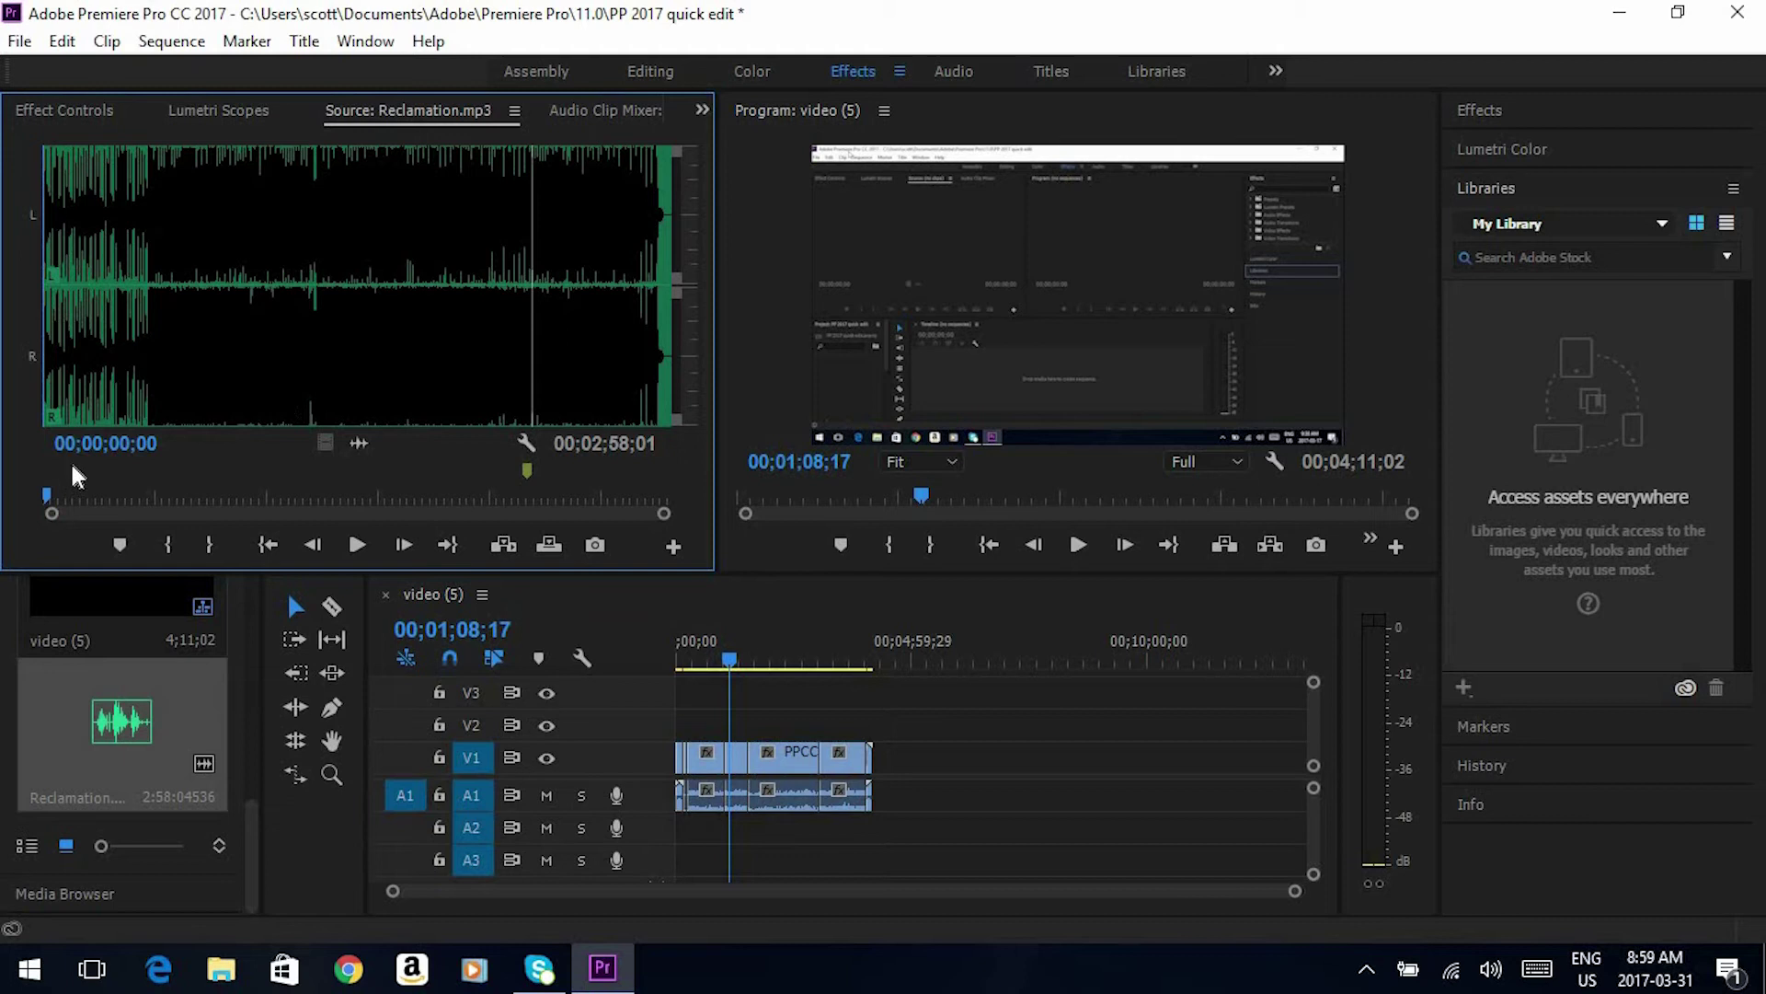
- Set the excerpt's In point at 01;00;02 in the Source monitor
drag(46, 503, 266, 498)
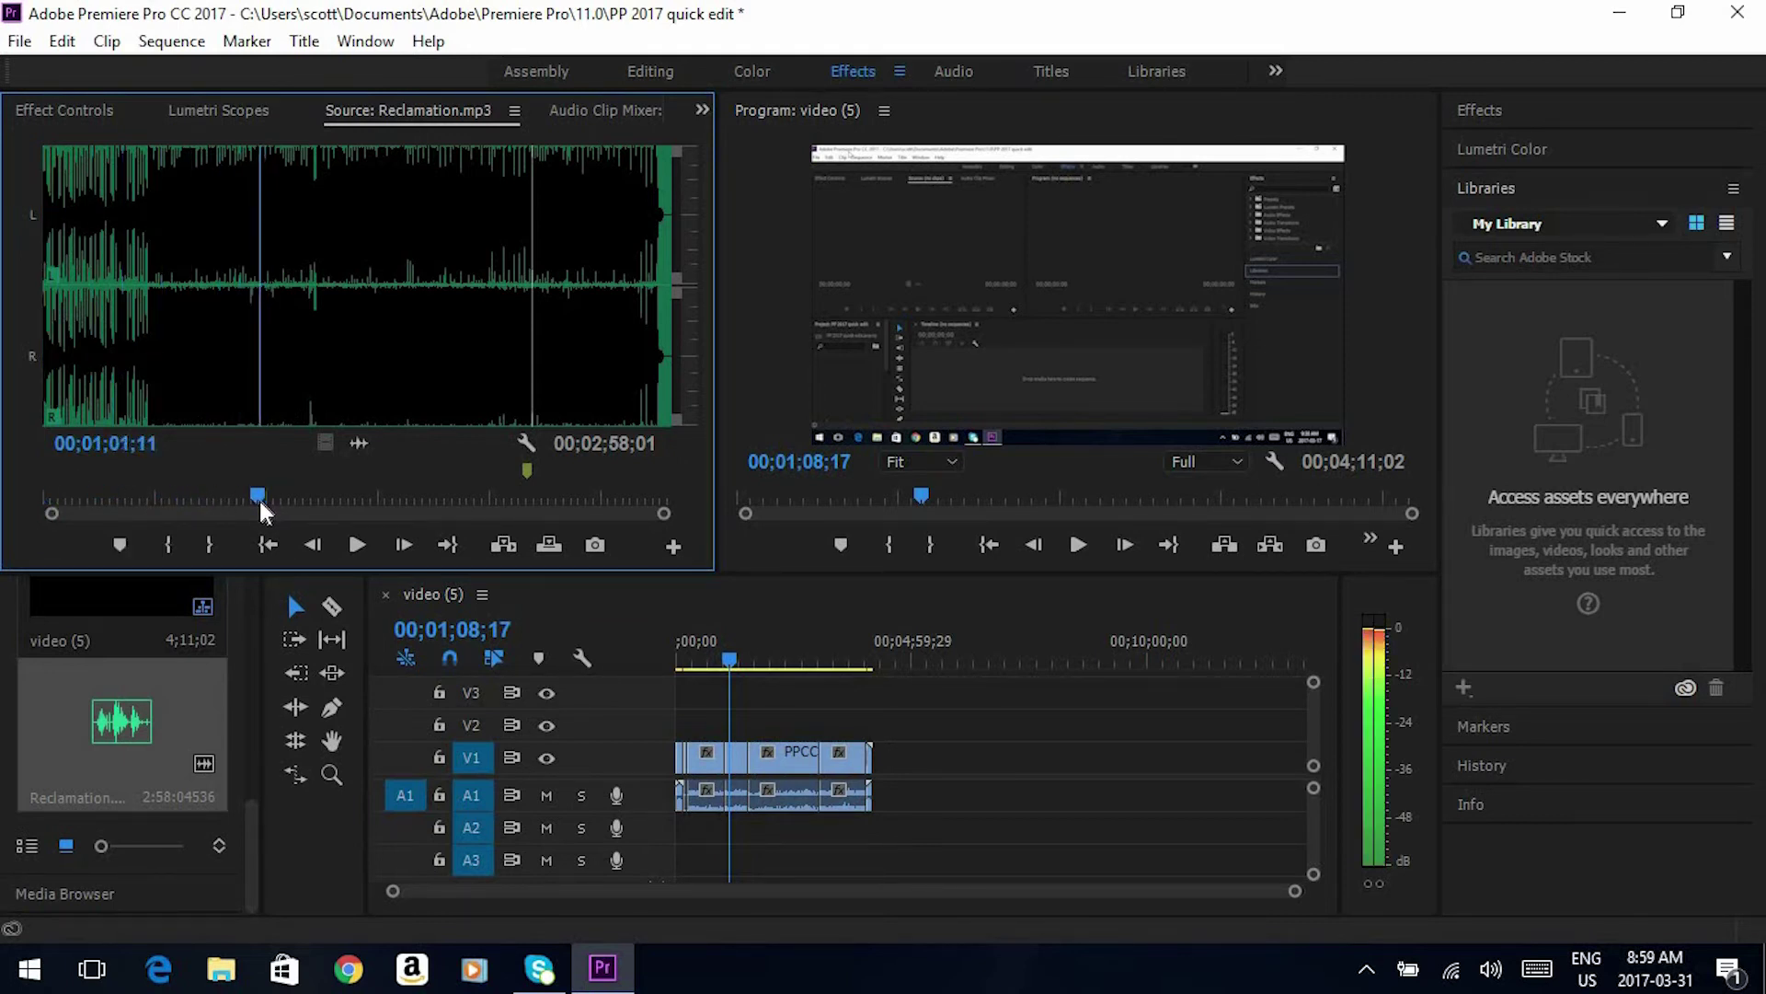
drag(269, 501, 253, 501)
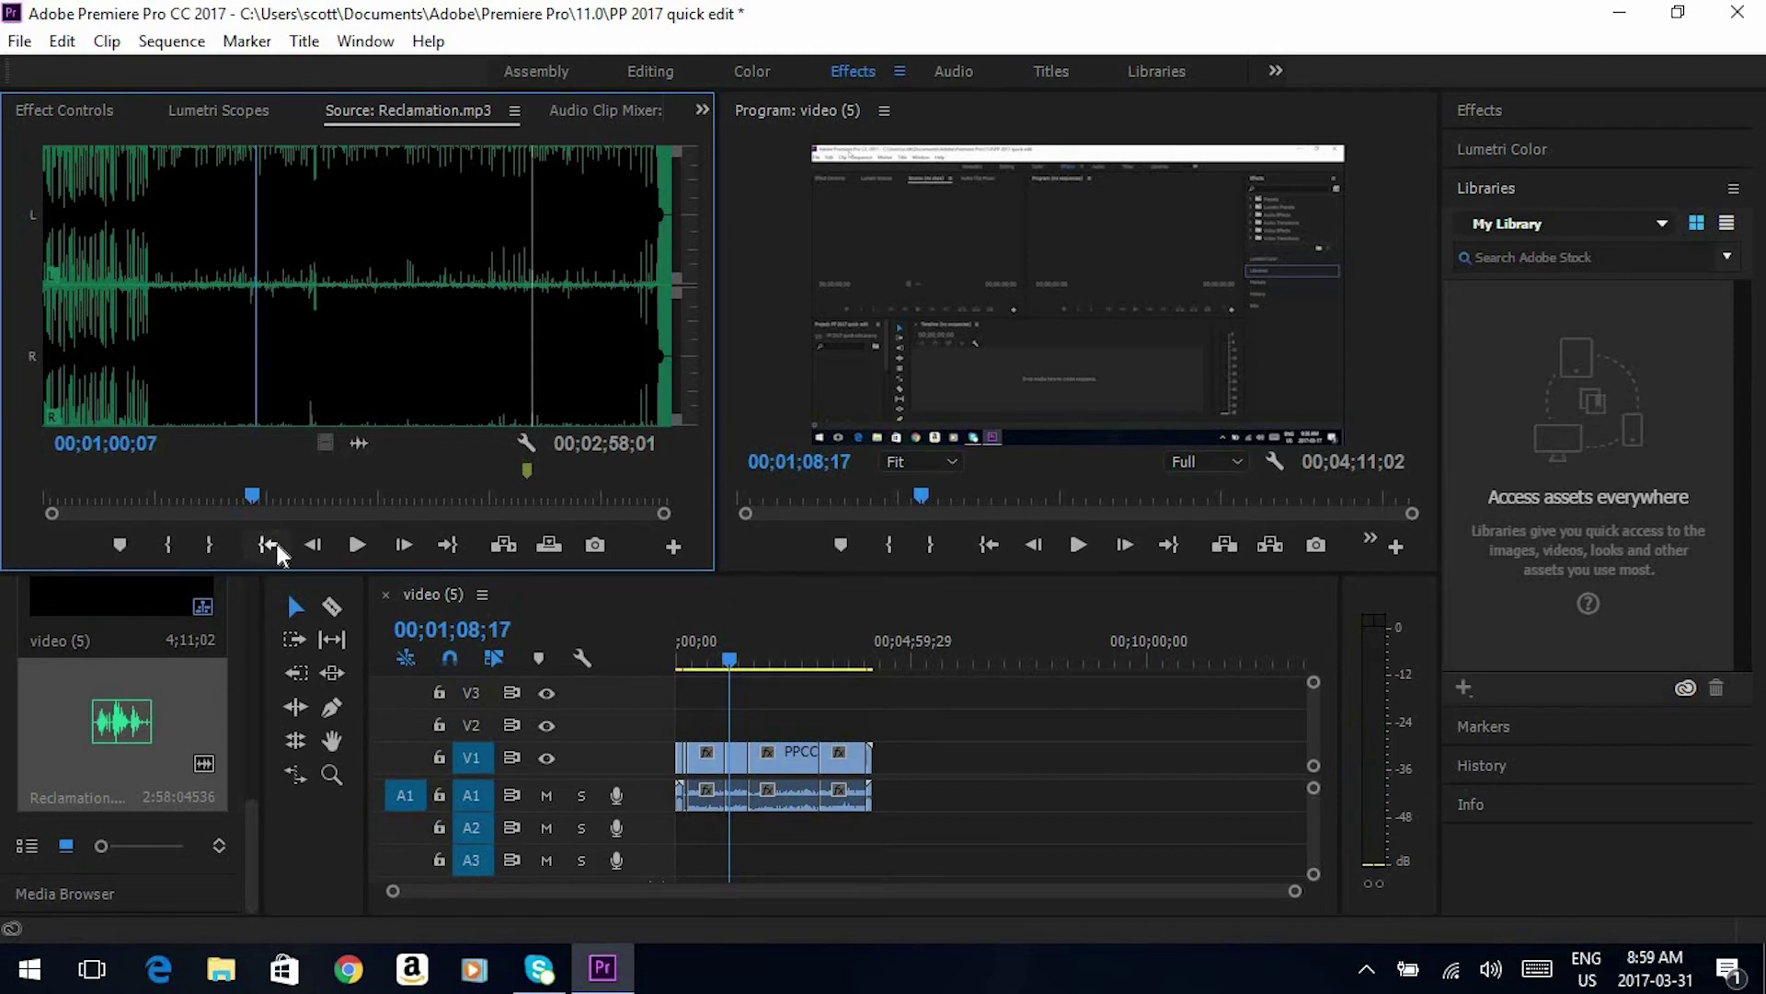
click(311, 545)
click(406, 545)
click(171, 542)
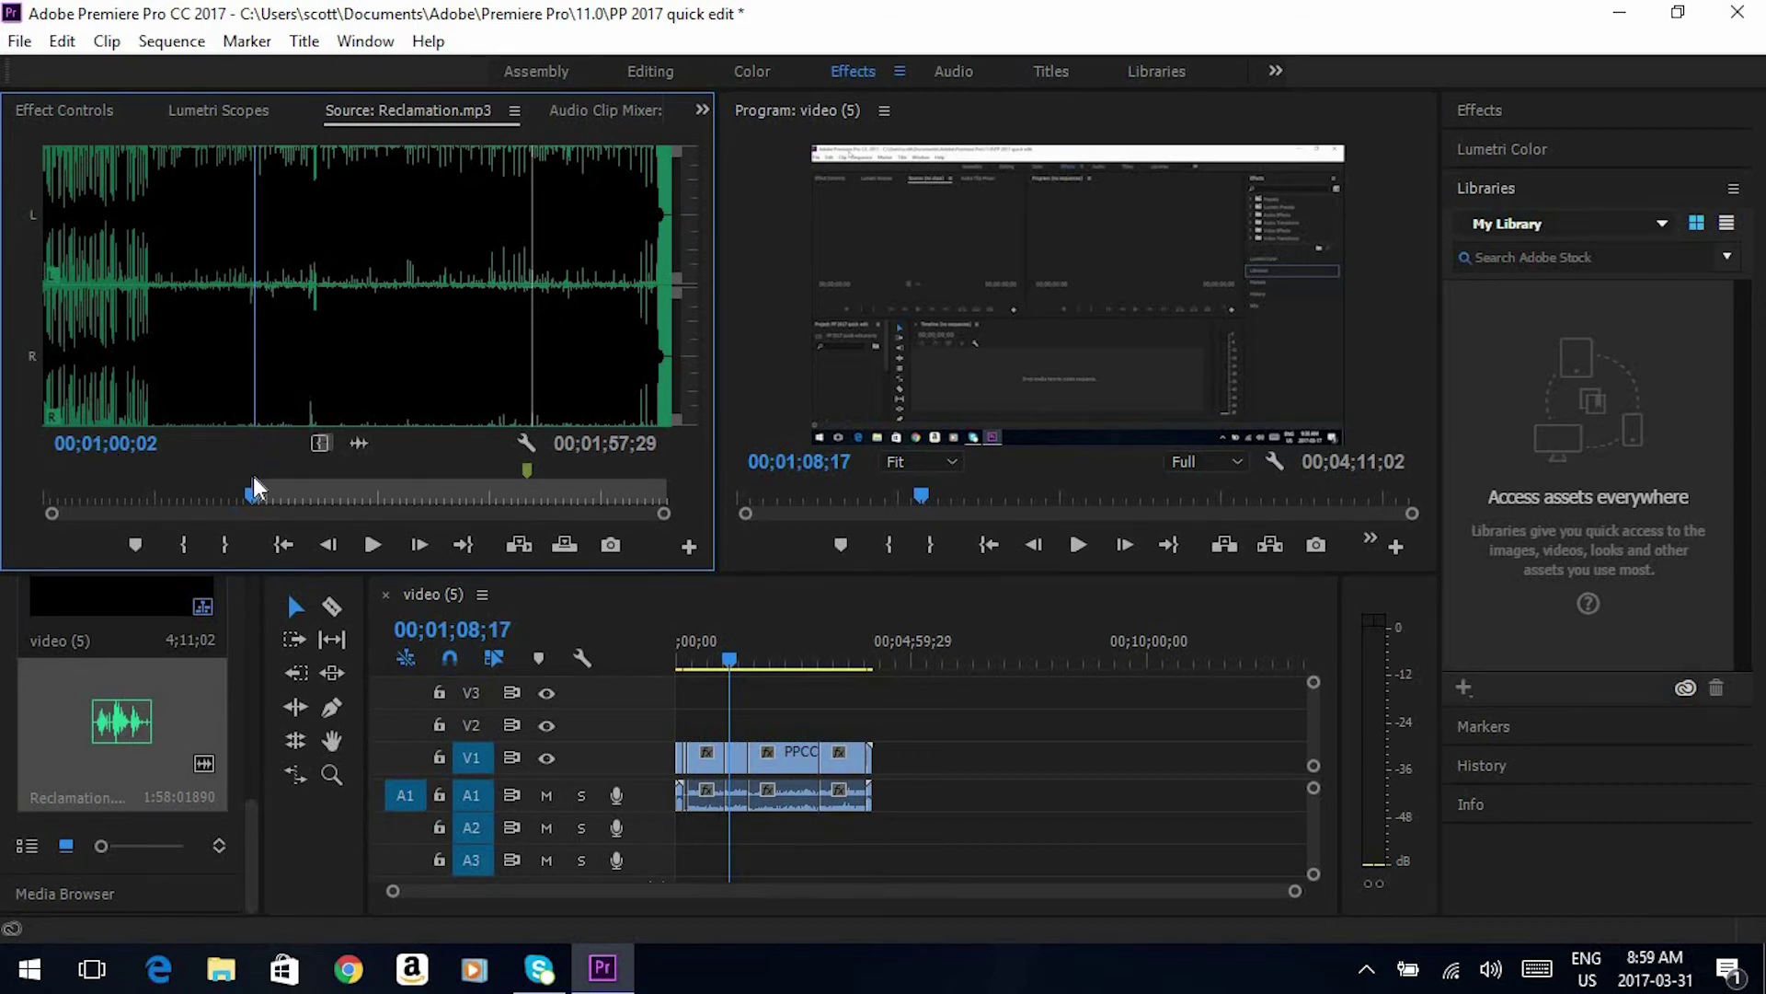
- Set the Out point at 01;30;02 for a 30-second excerpt
drag(295, 496, 359, 497)
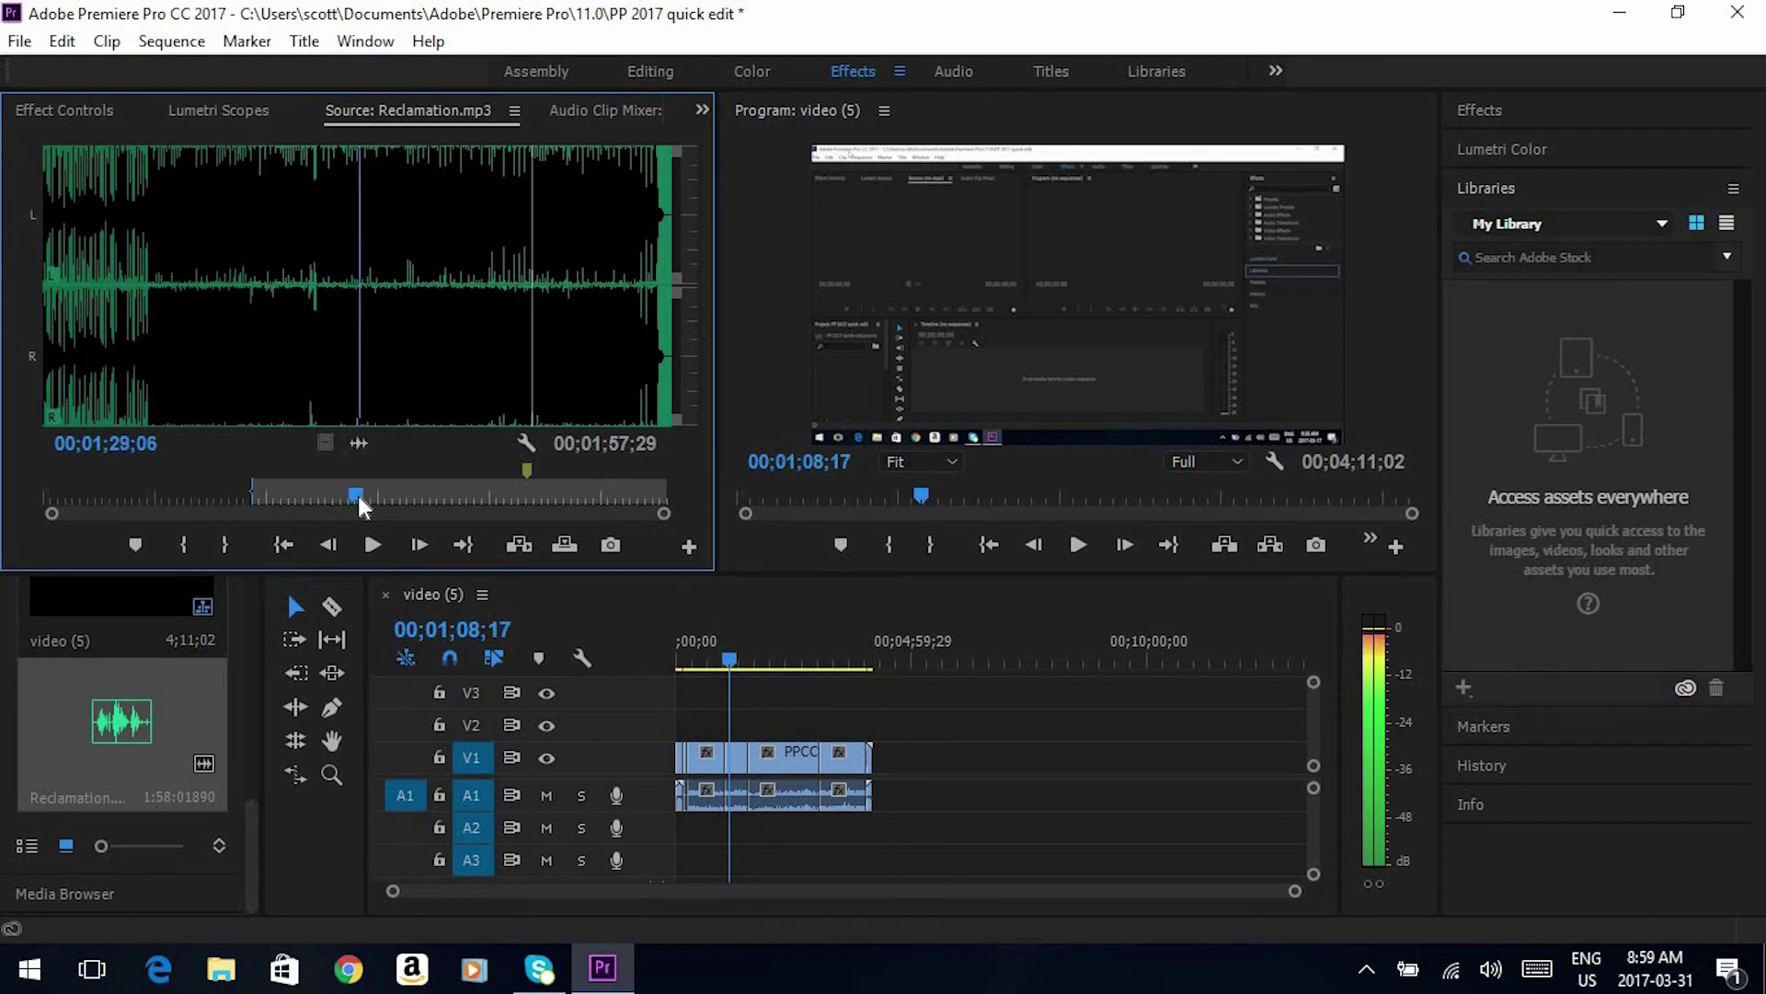
click(329, 544)
click(330, 546)
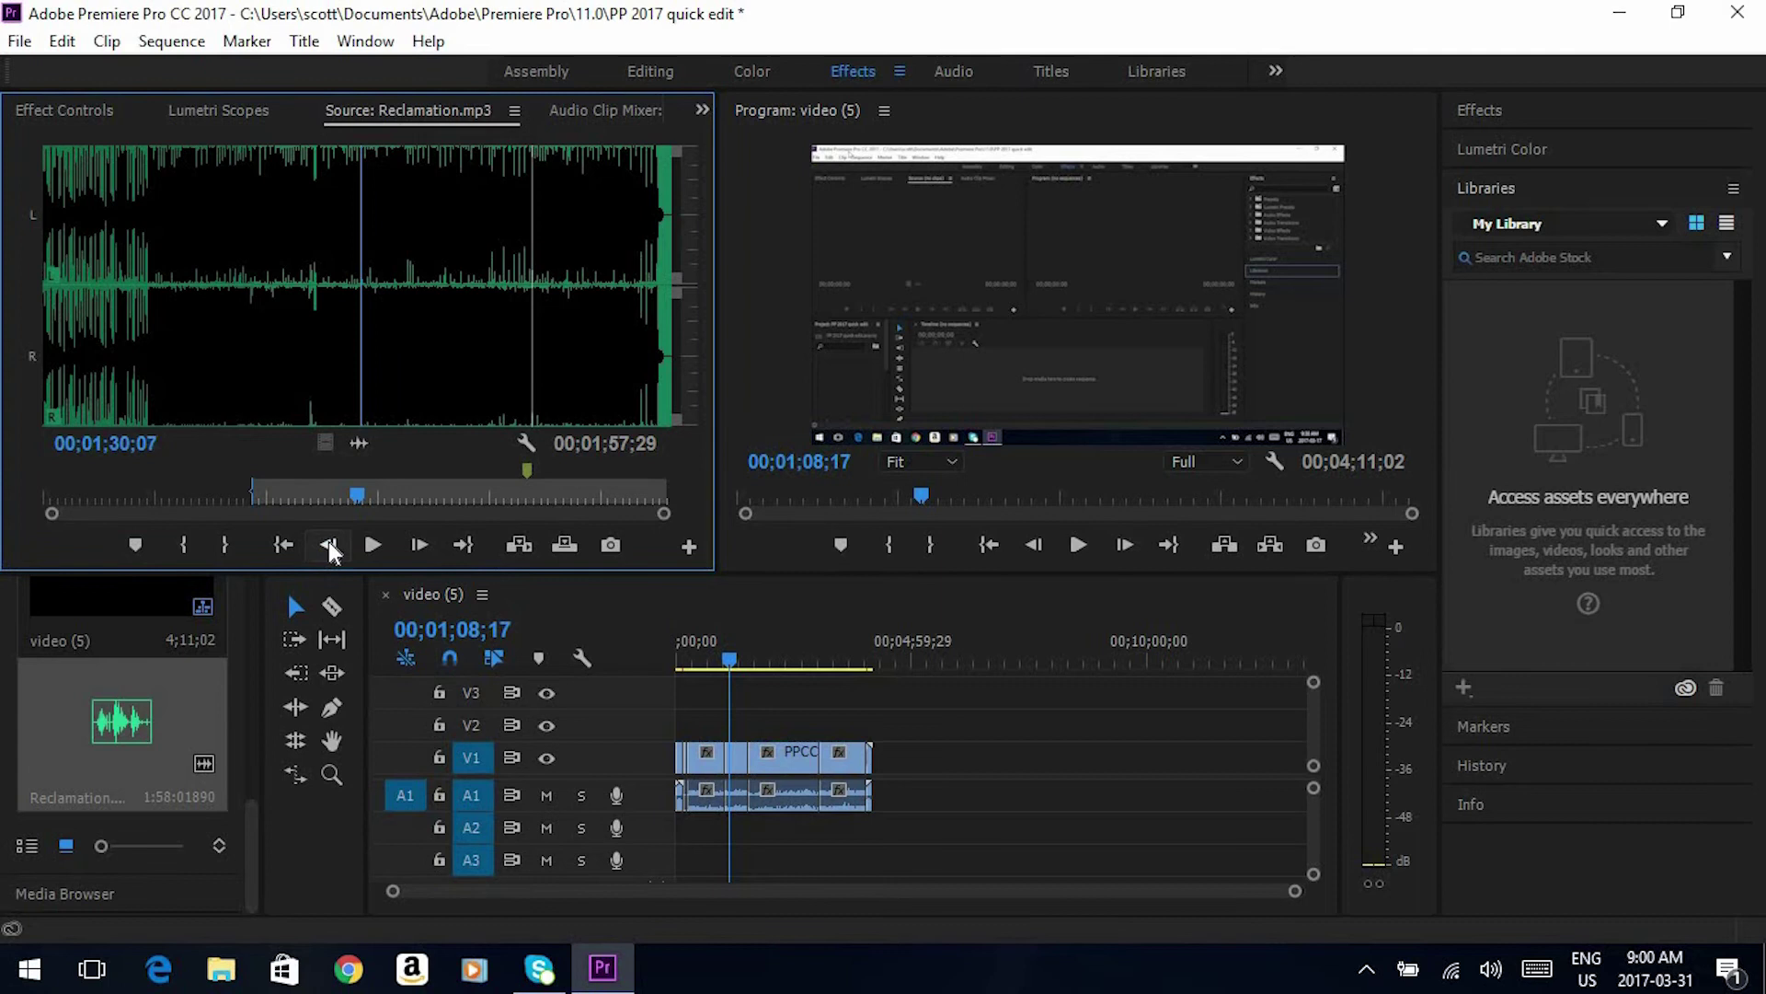
click(329, 546)
click(330, 548)
click(330, 547)
click(228, 544)
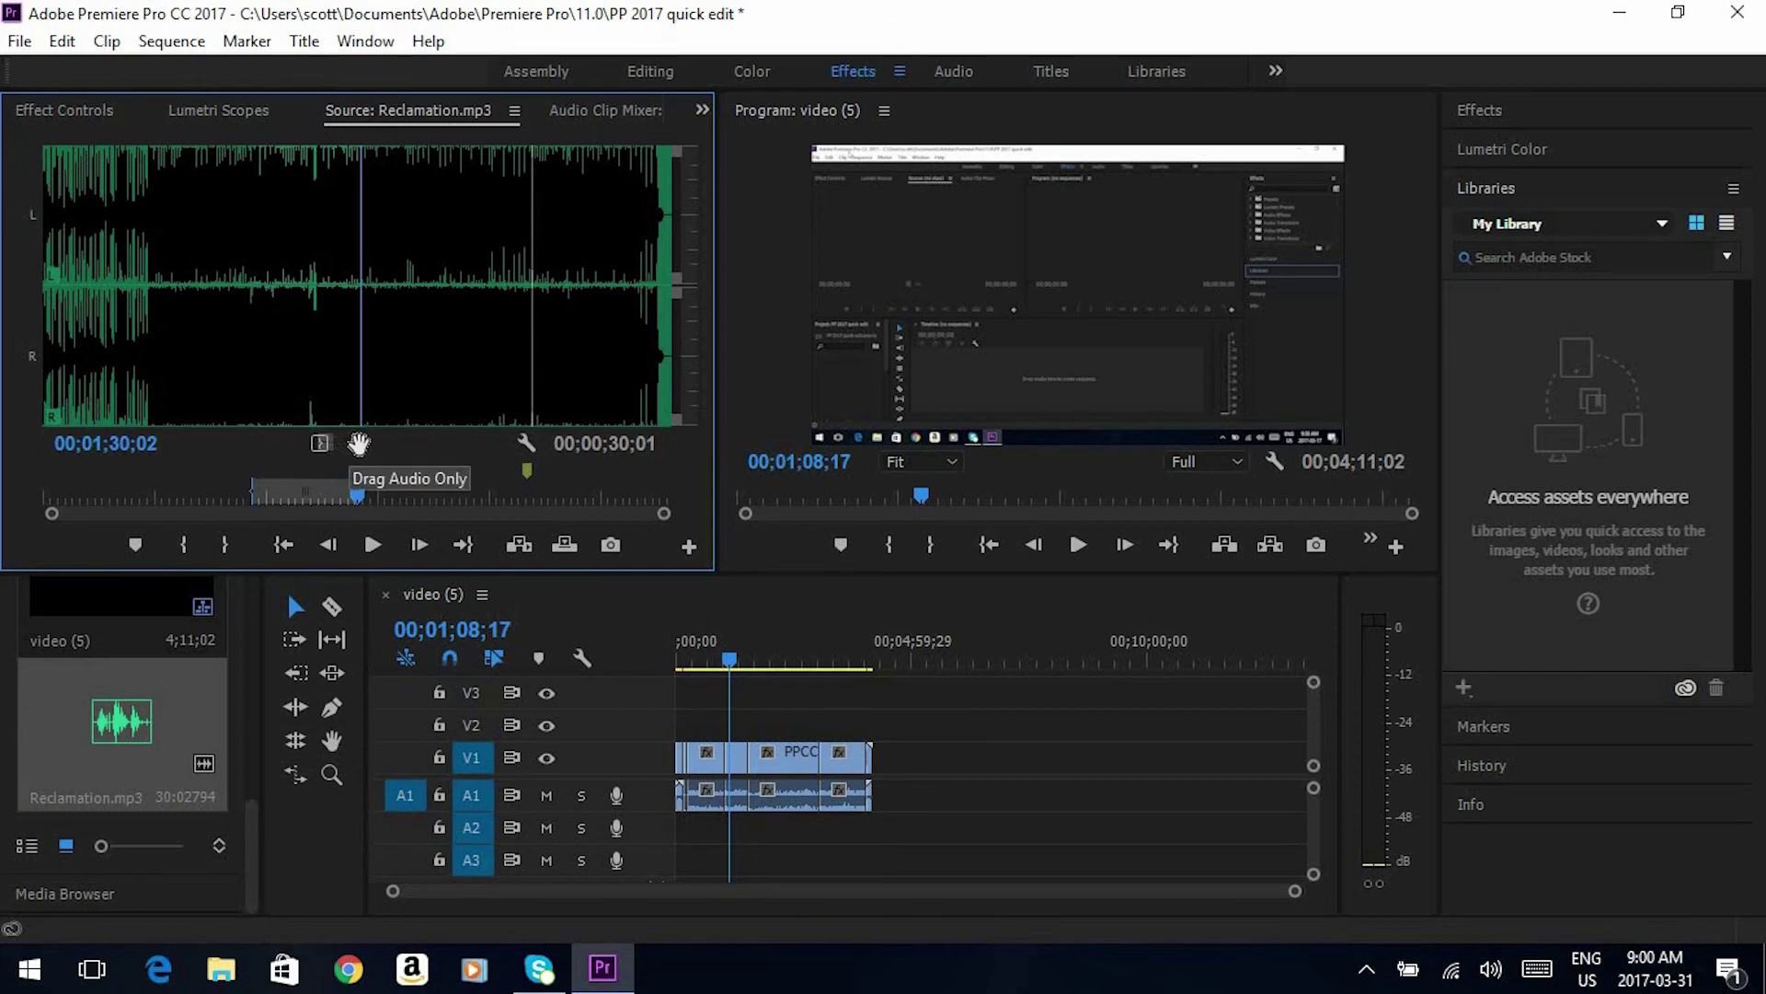
- Drop the excerpt's audio only onto A2, then move it up onto A1
drag(360, 445, 791, 832)
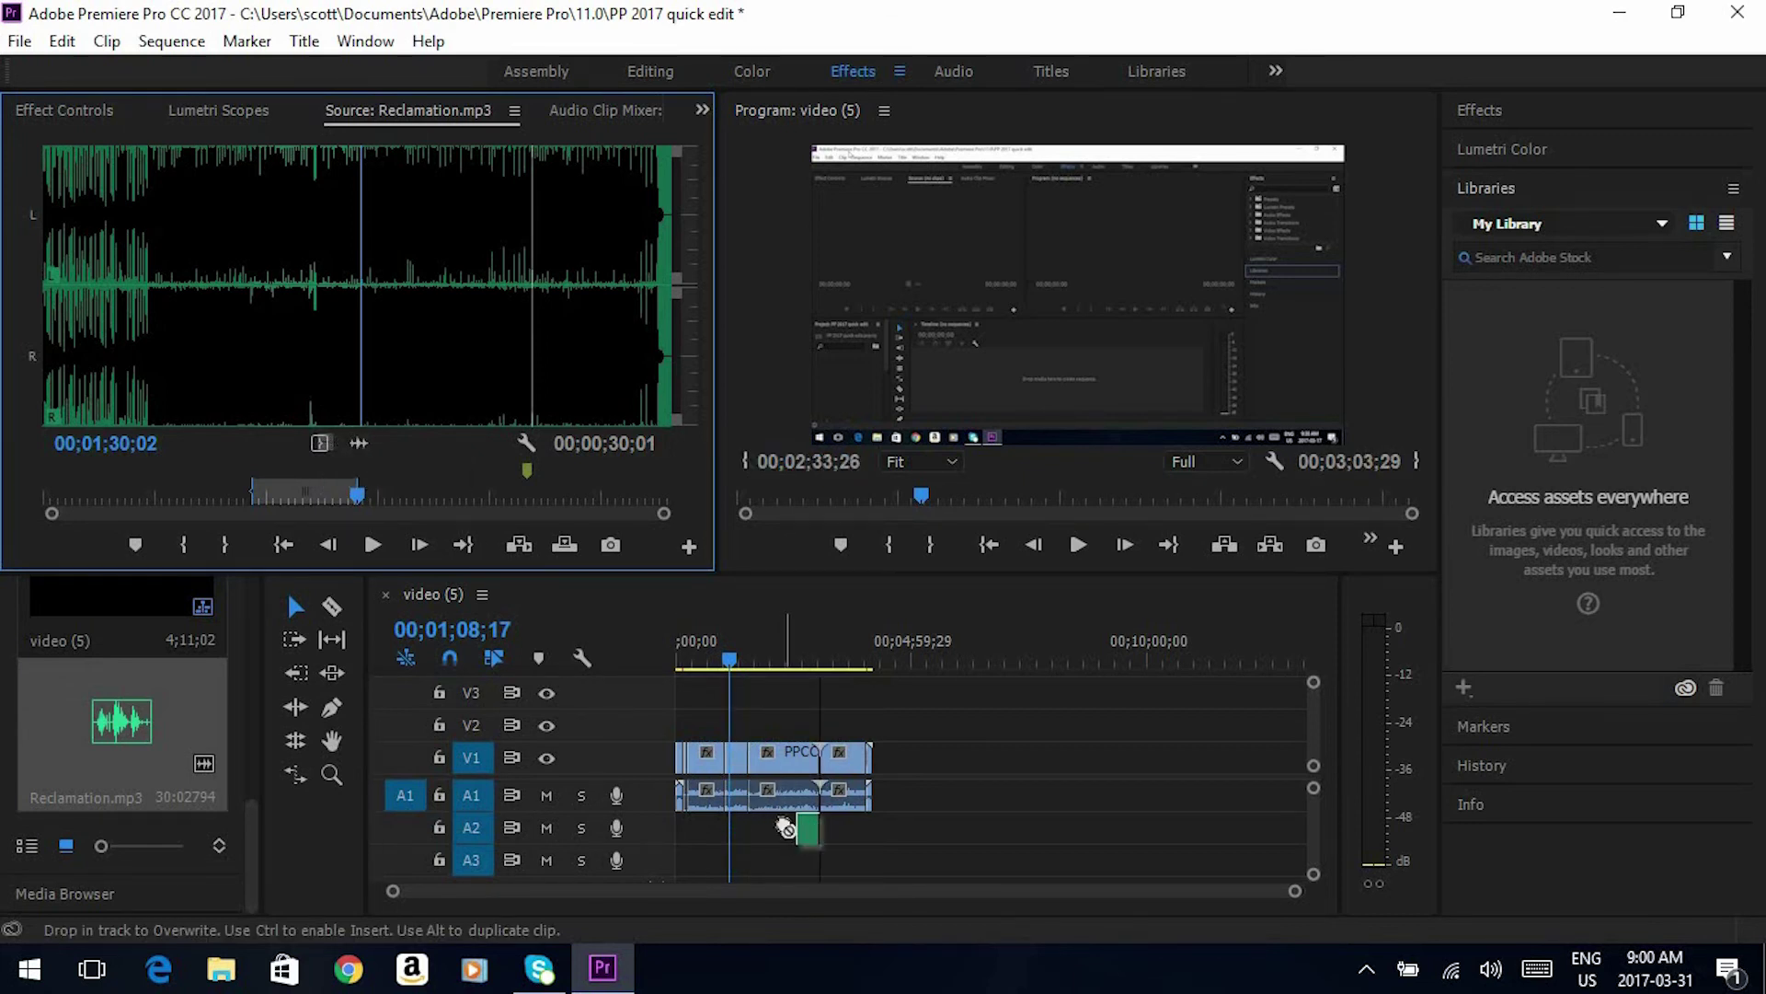
drag(791, 831, 787, 826)
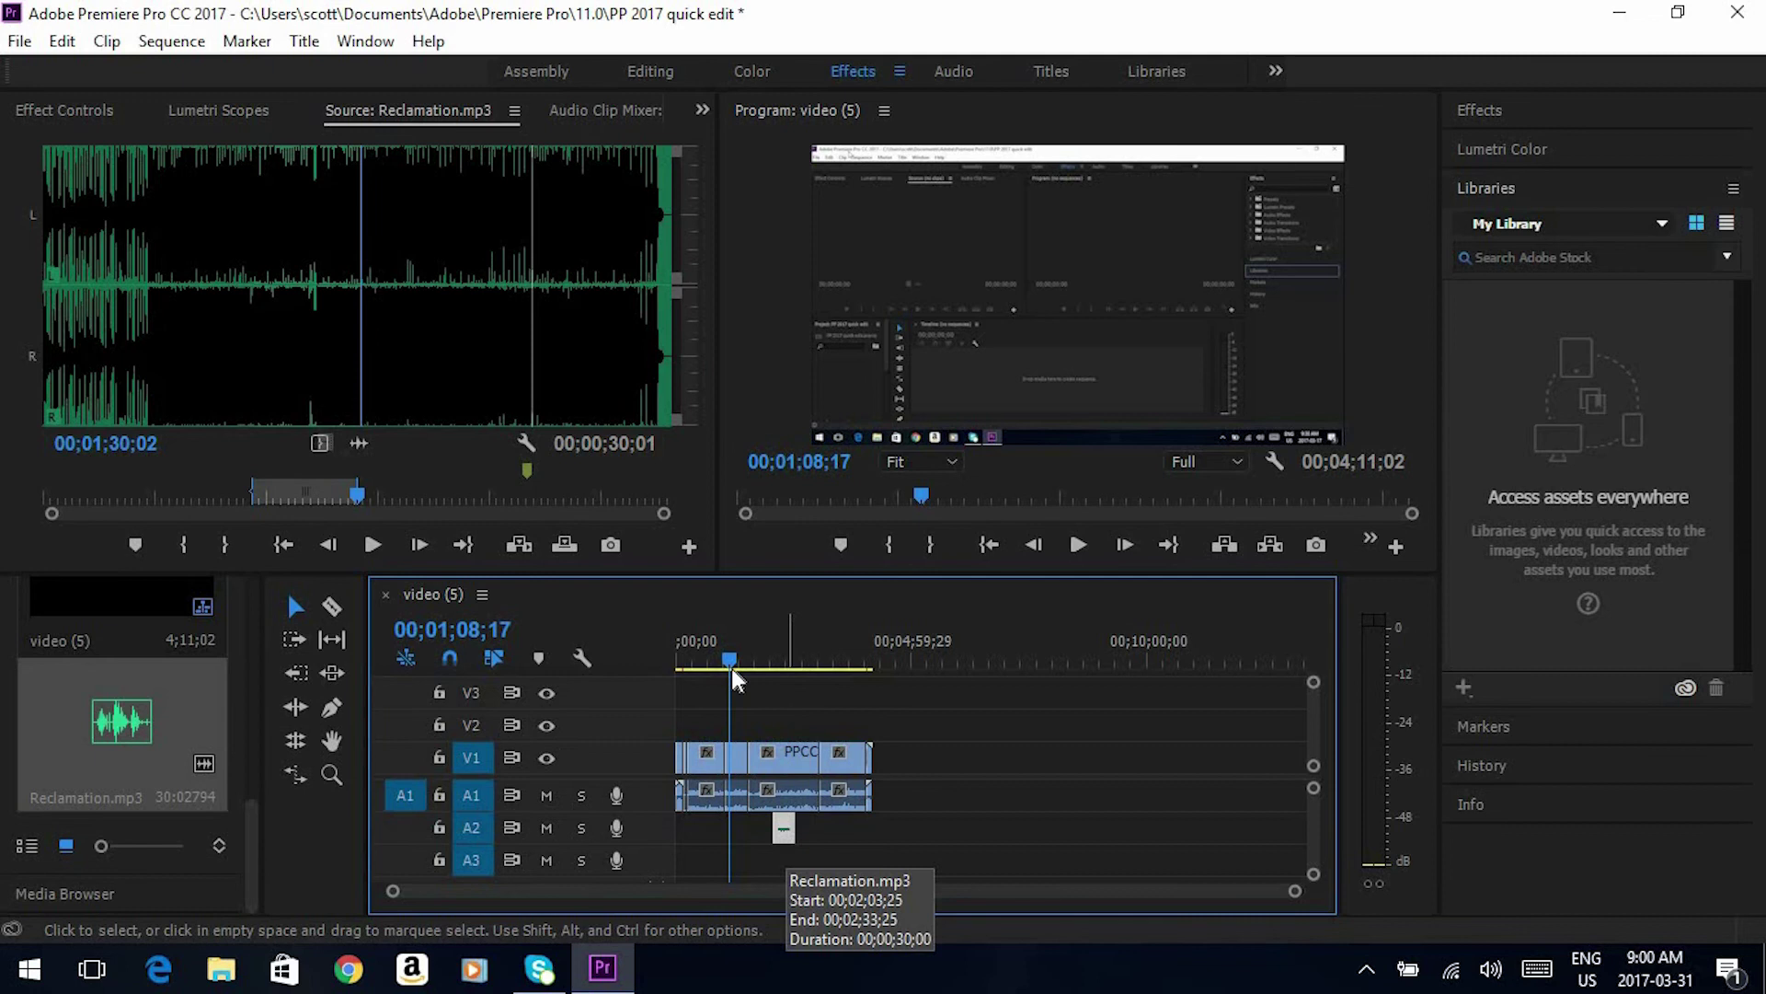
drag(731, 657, 784, 662)
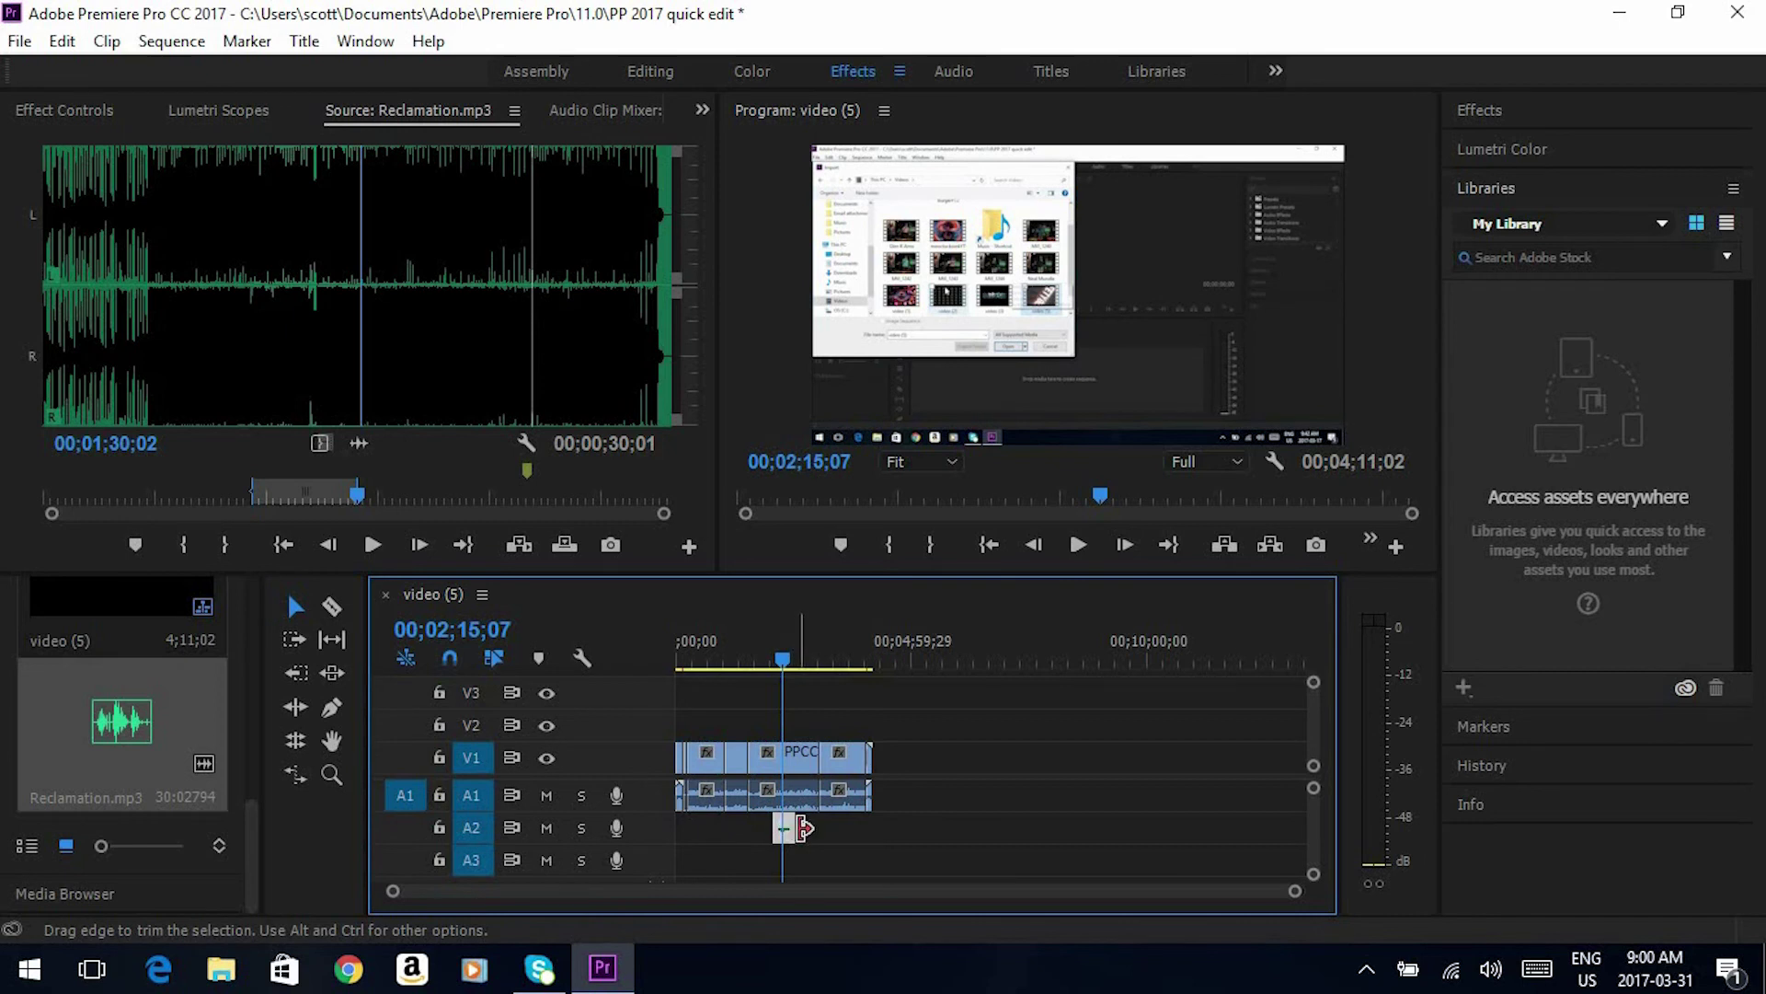
drag(788, 829, 794, 829)
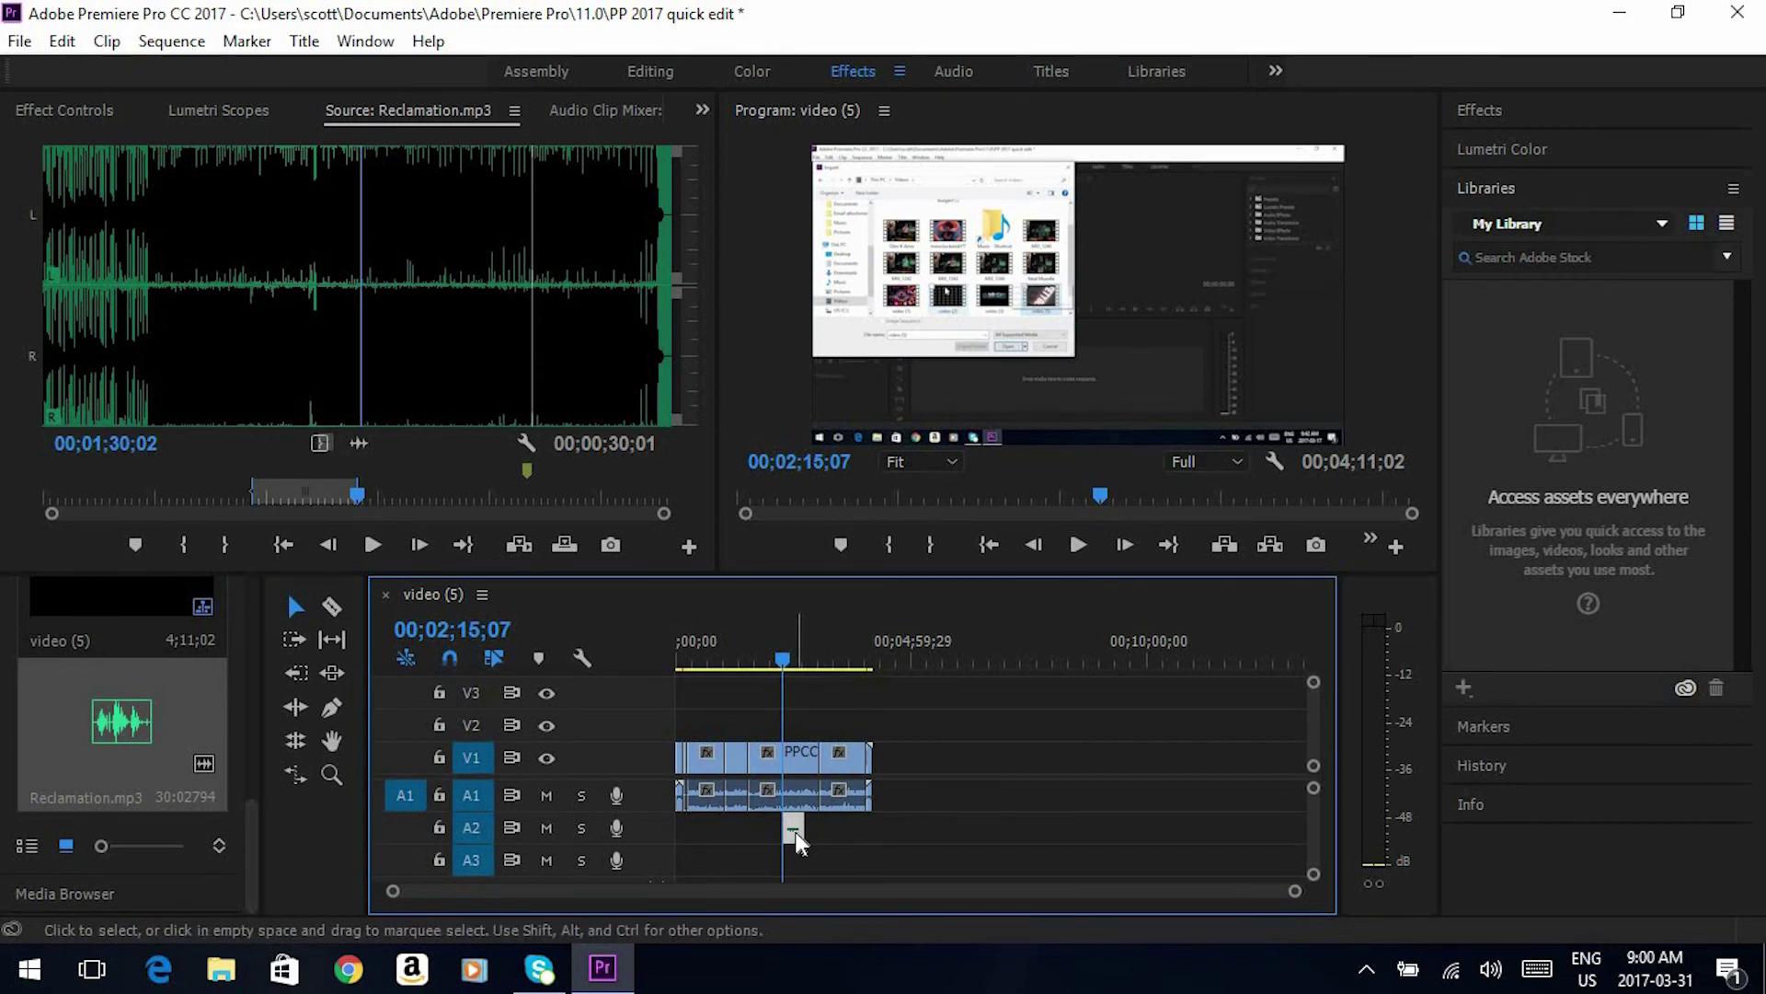
mouse_move(797, 832)
mouse_down()
mouse_move(810, 817)
mouse_move(796, 807)
mouse_up()
- Play the sequence through the music, then return the playhead to the start
drag(784, 666, 782, 667)
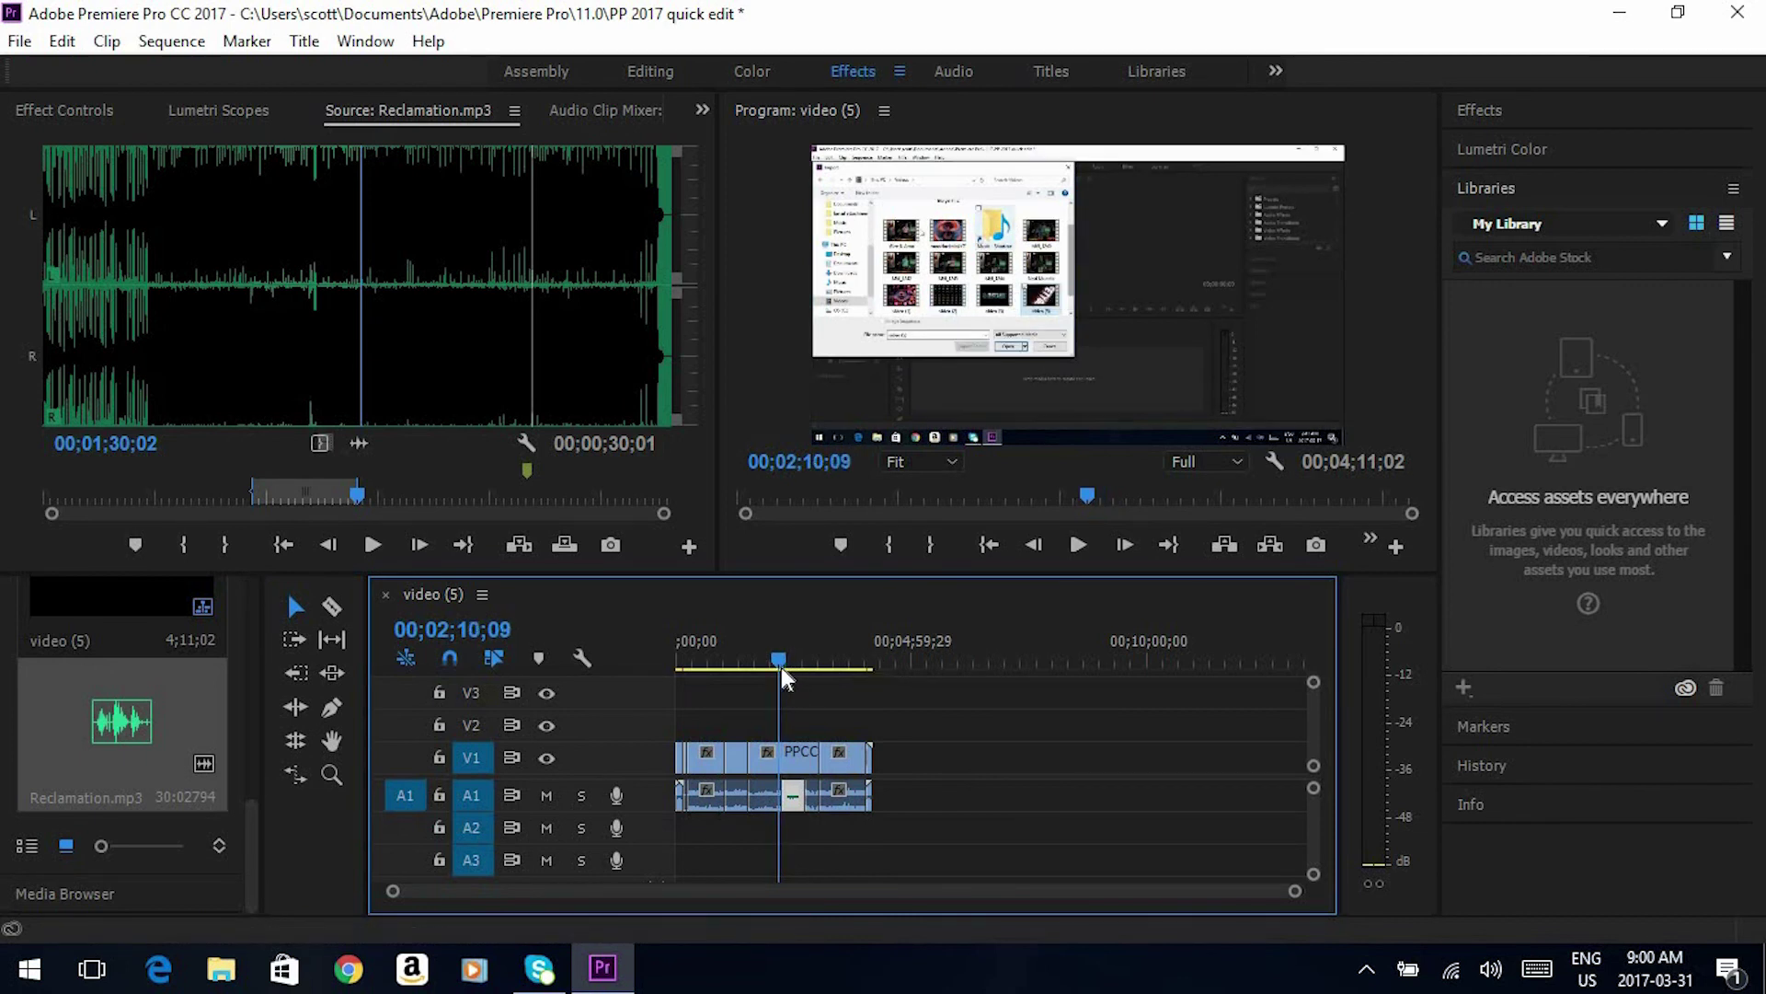
click(1074, 546)
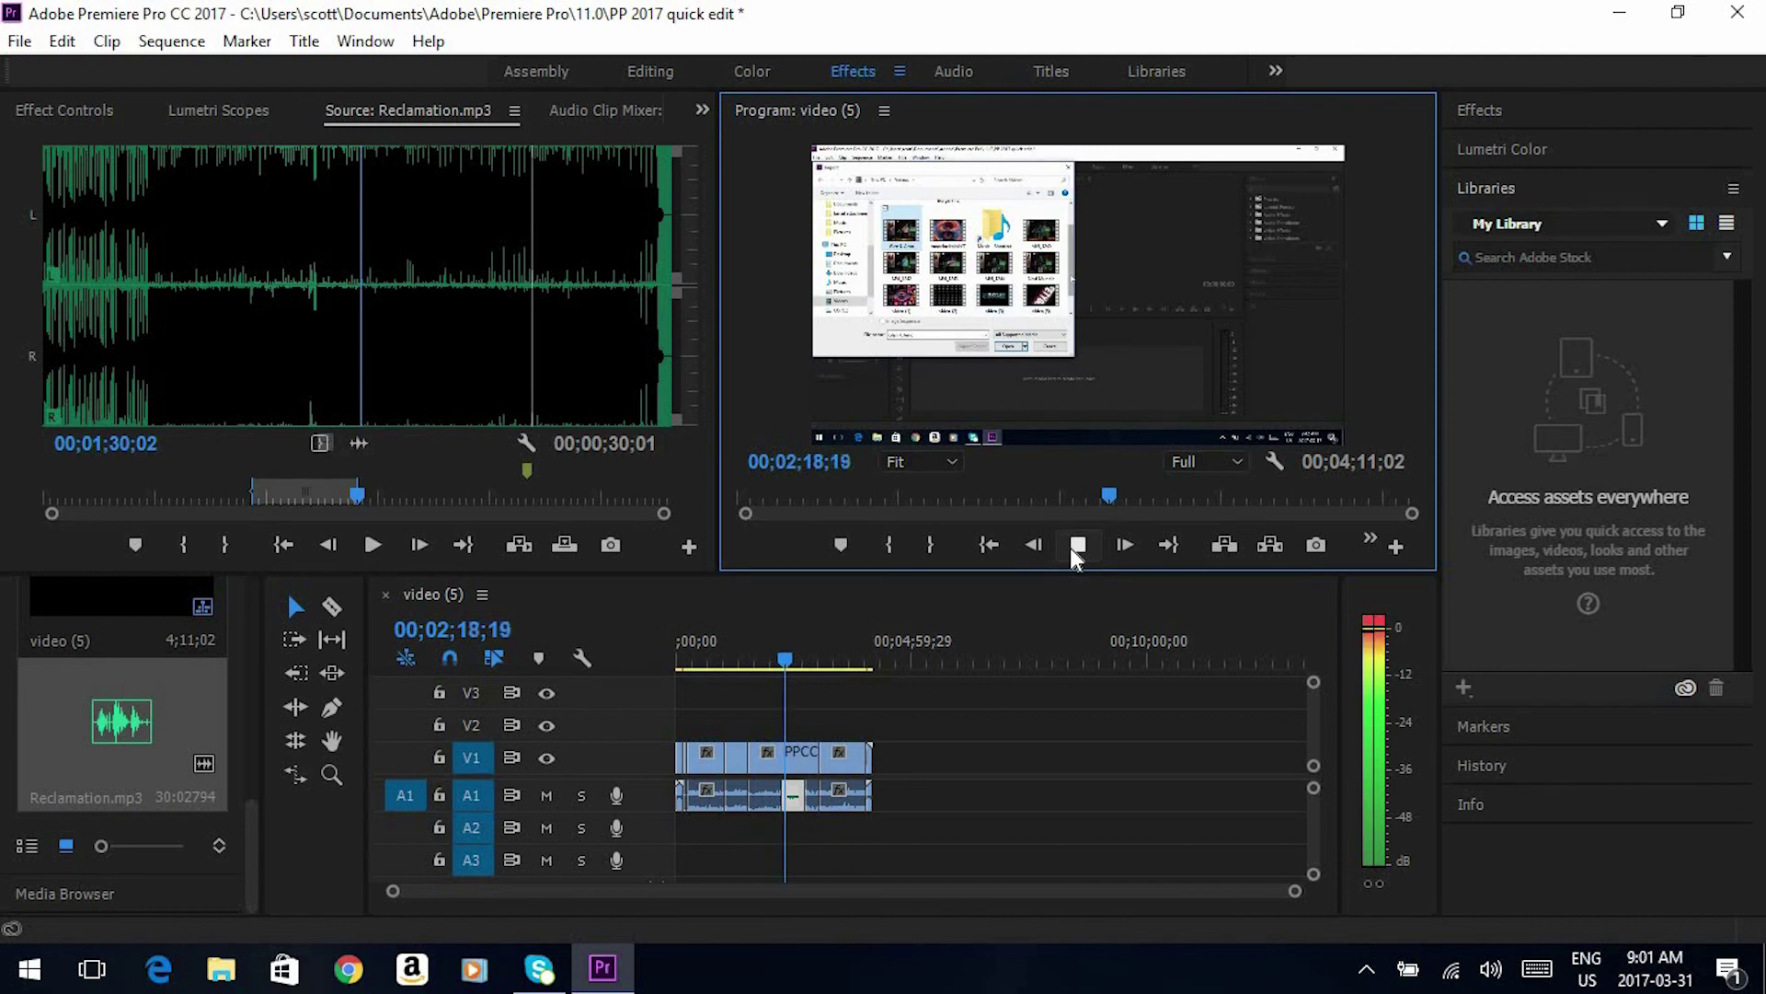
click(1073, 548)
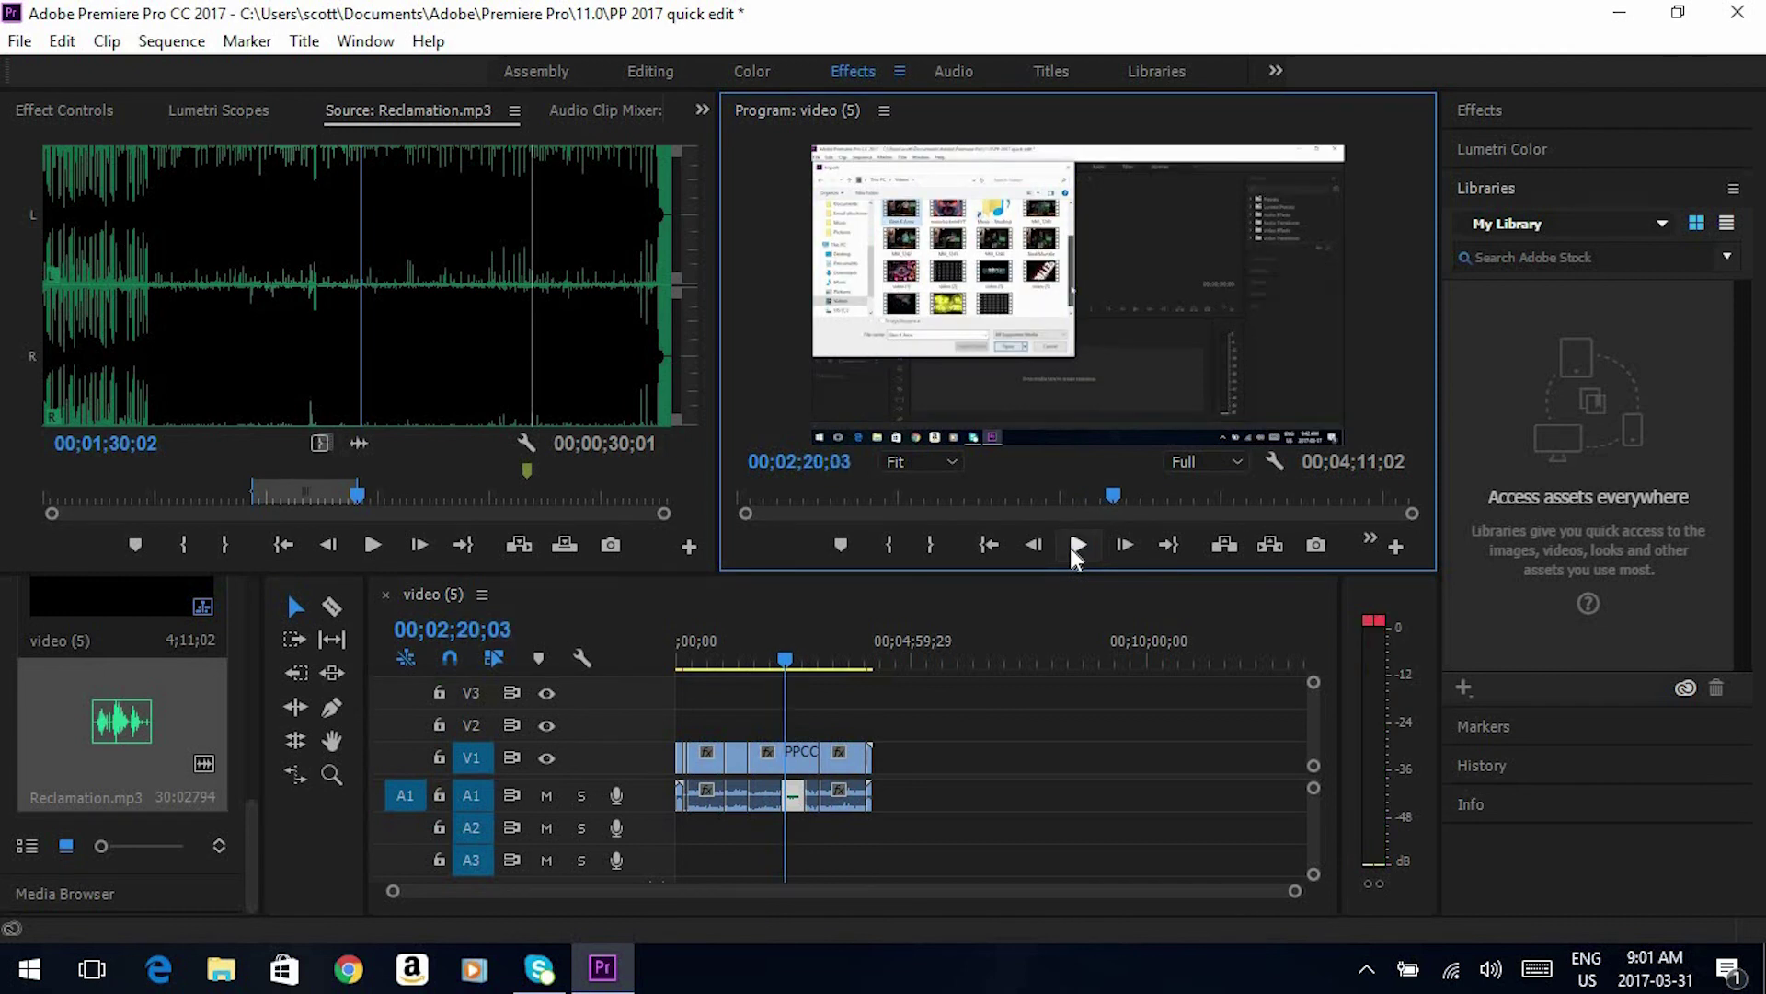
click(959, 690)
key(Home)
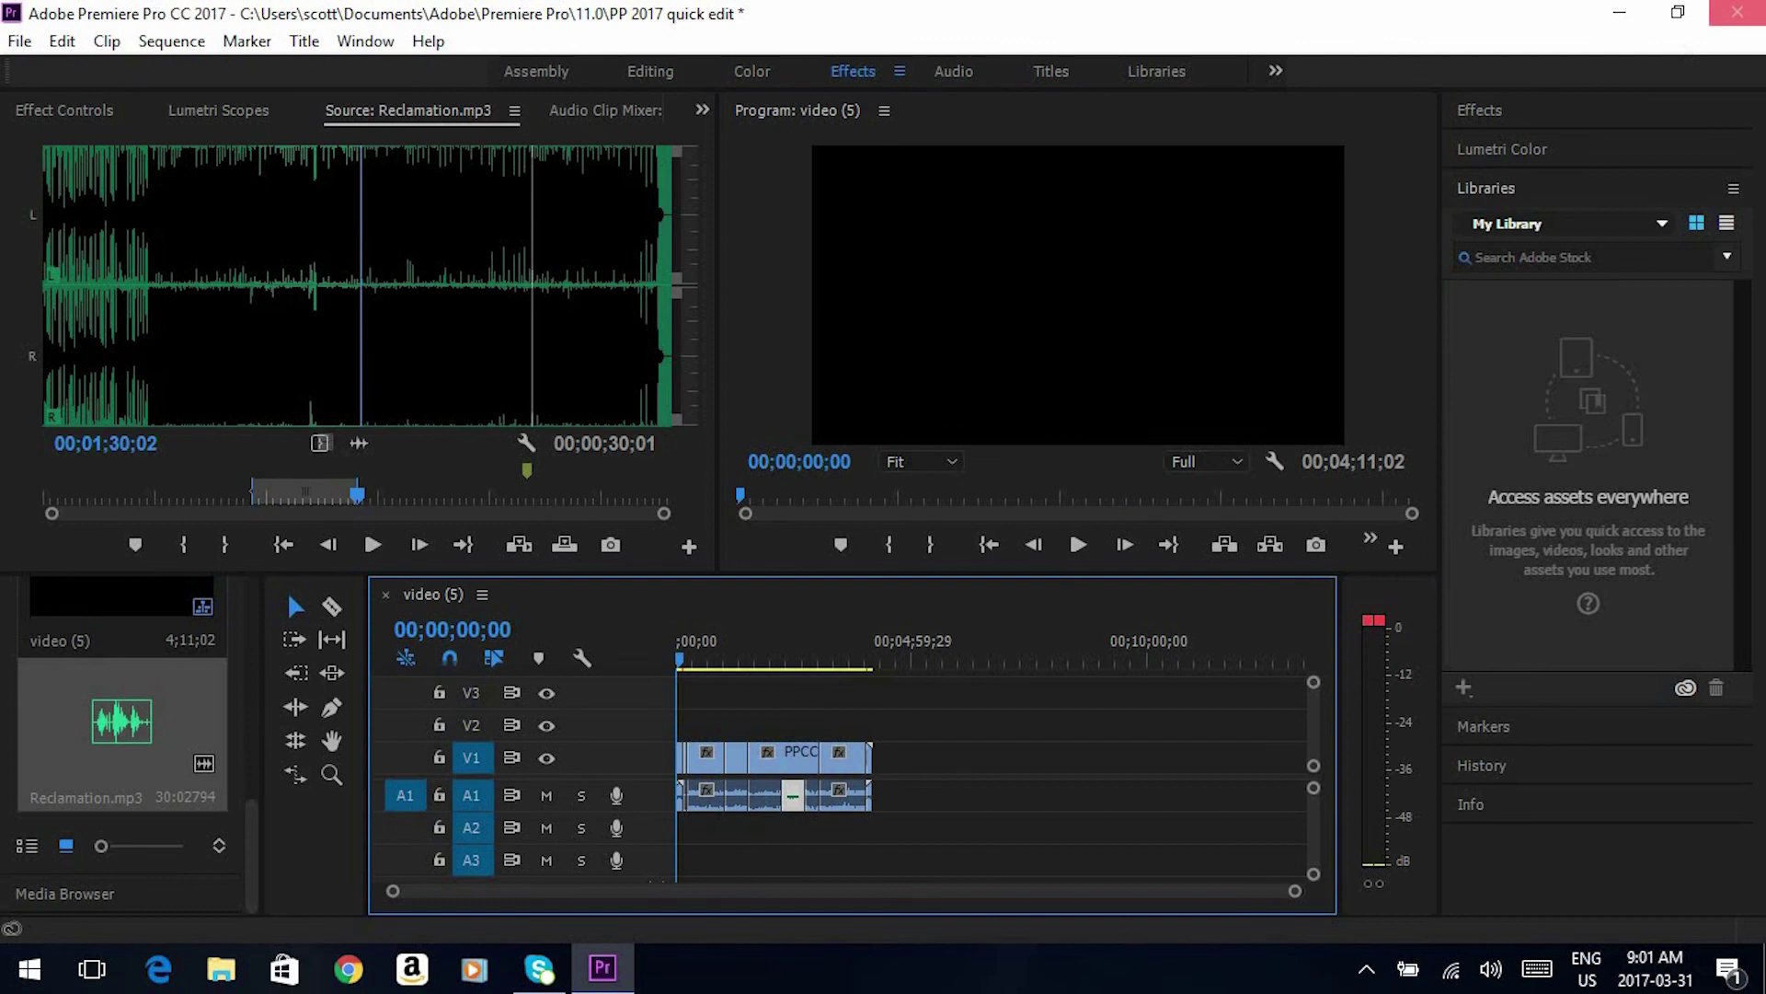
- Close Premiere Pro and decline saving the project changes
click(1741, 14)
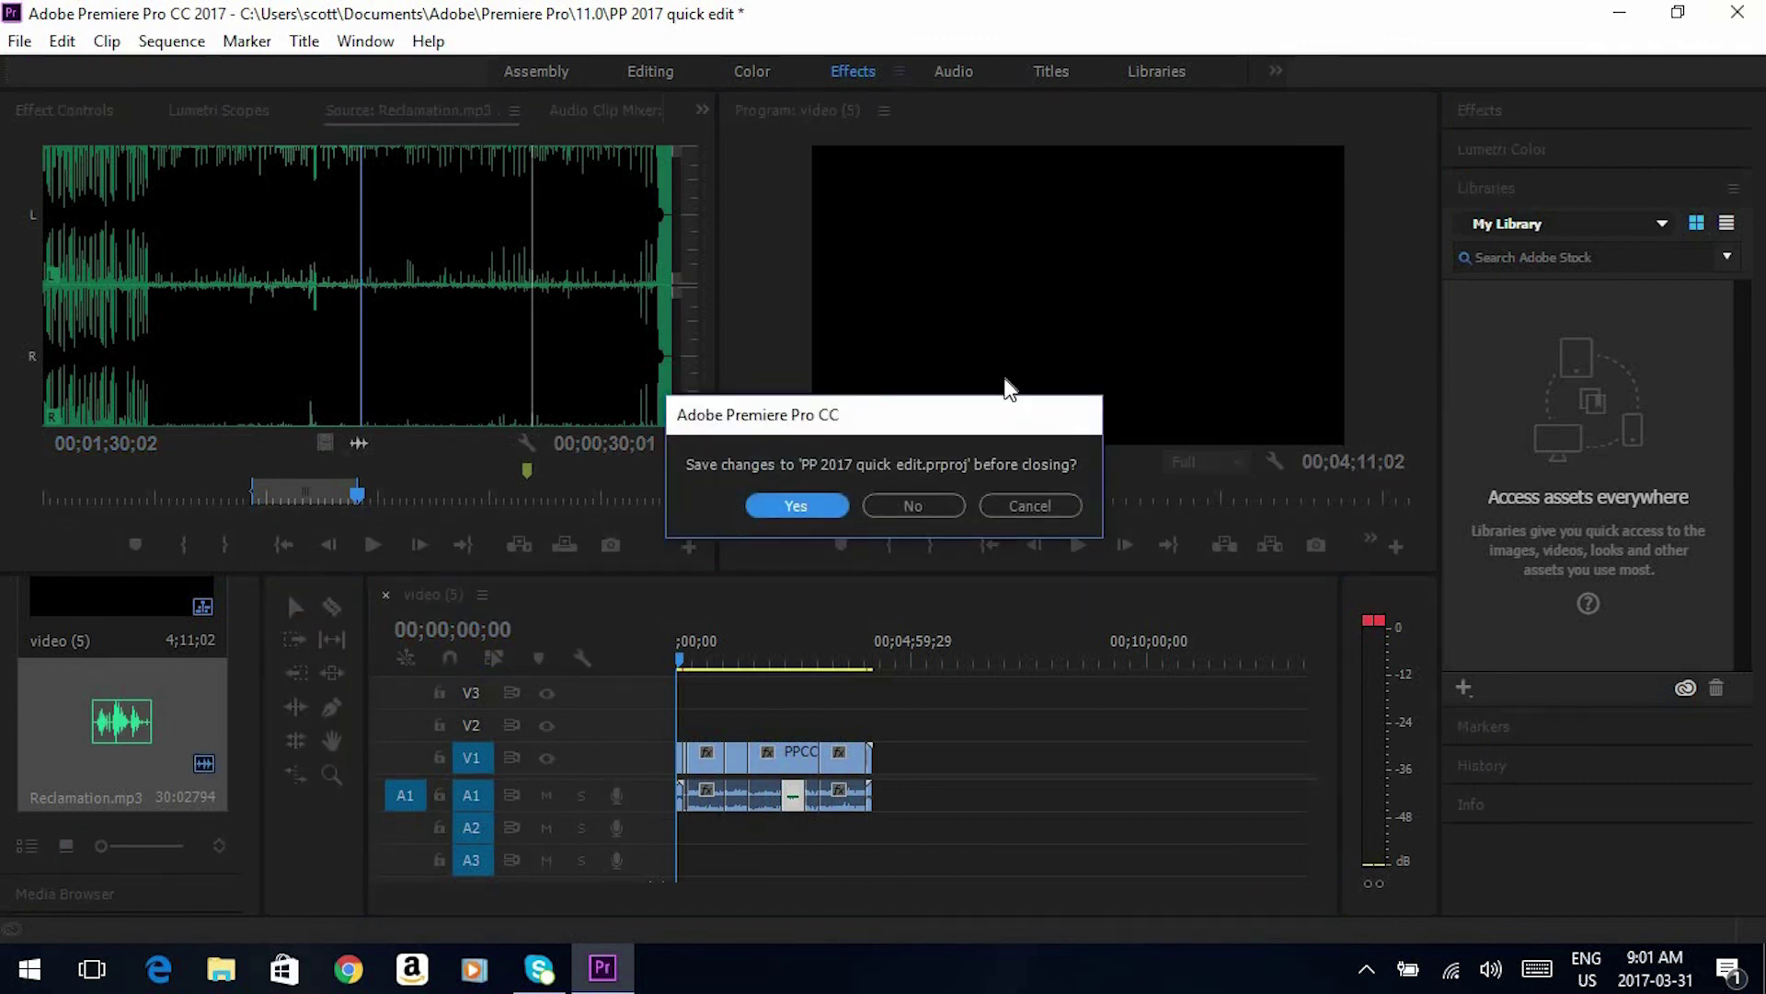
click(918, 504)
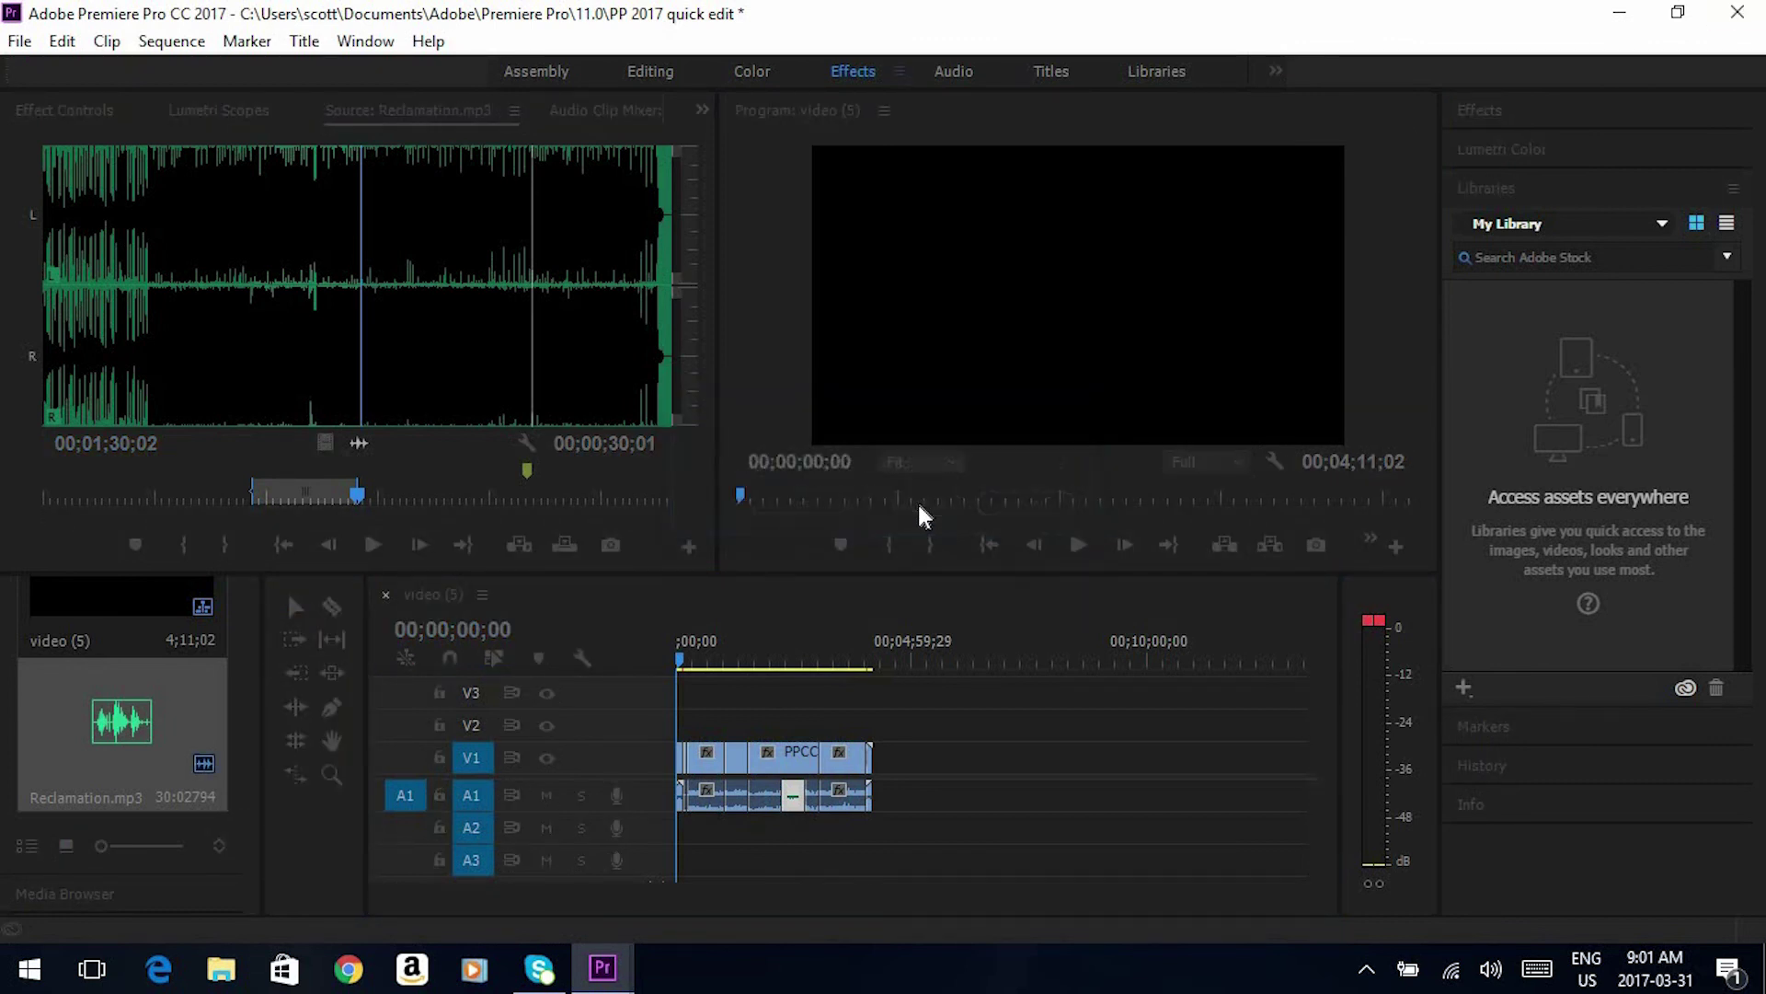